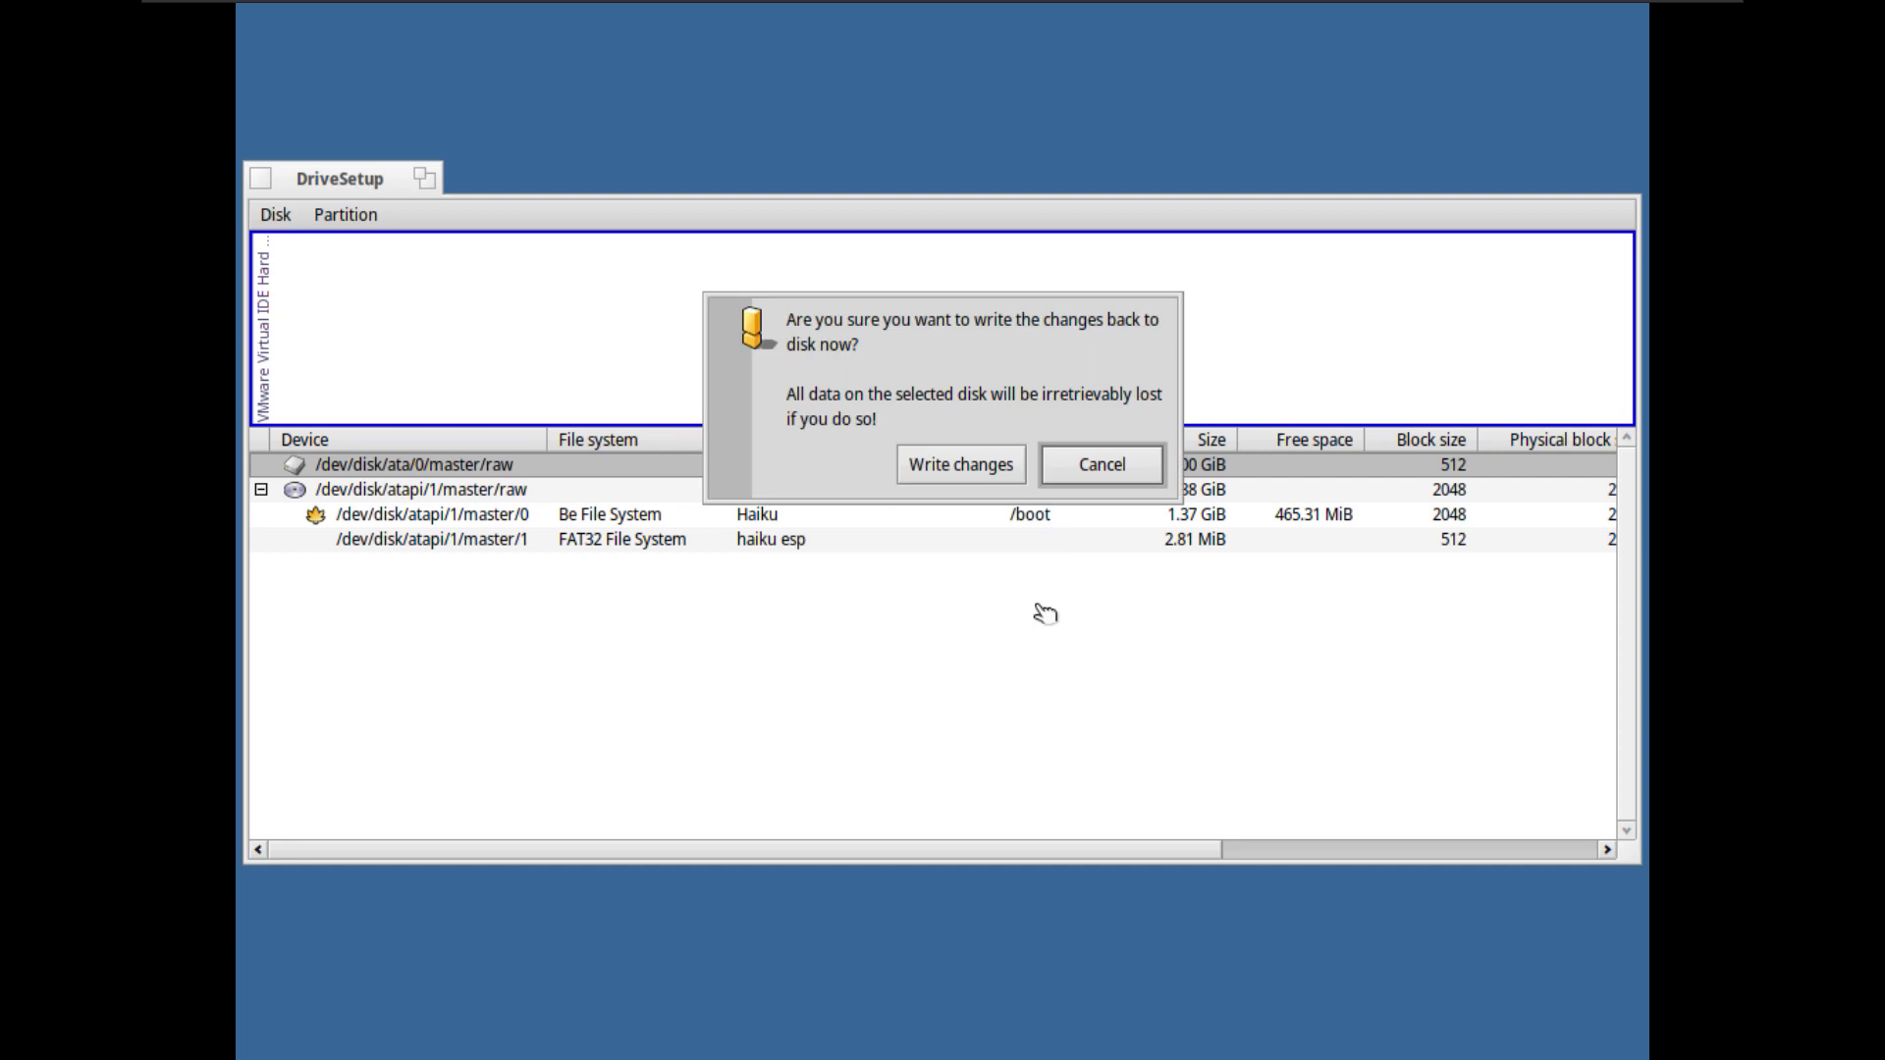
Step: Write the pending Be File System format to the VMware IDE hard disk and close the partitioning tool
click(1000, 467)
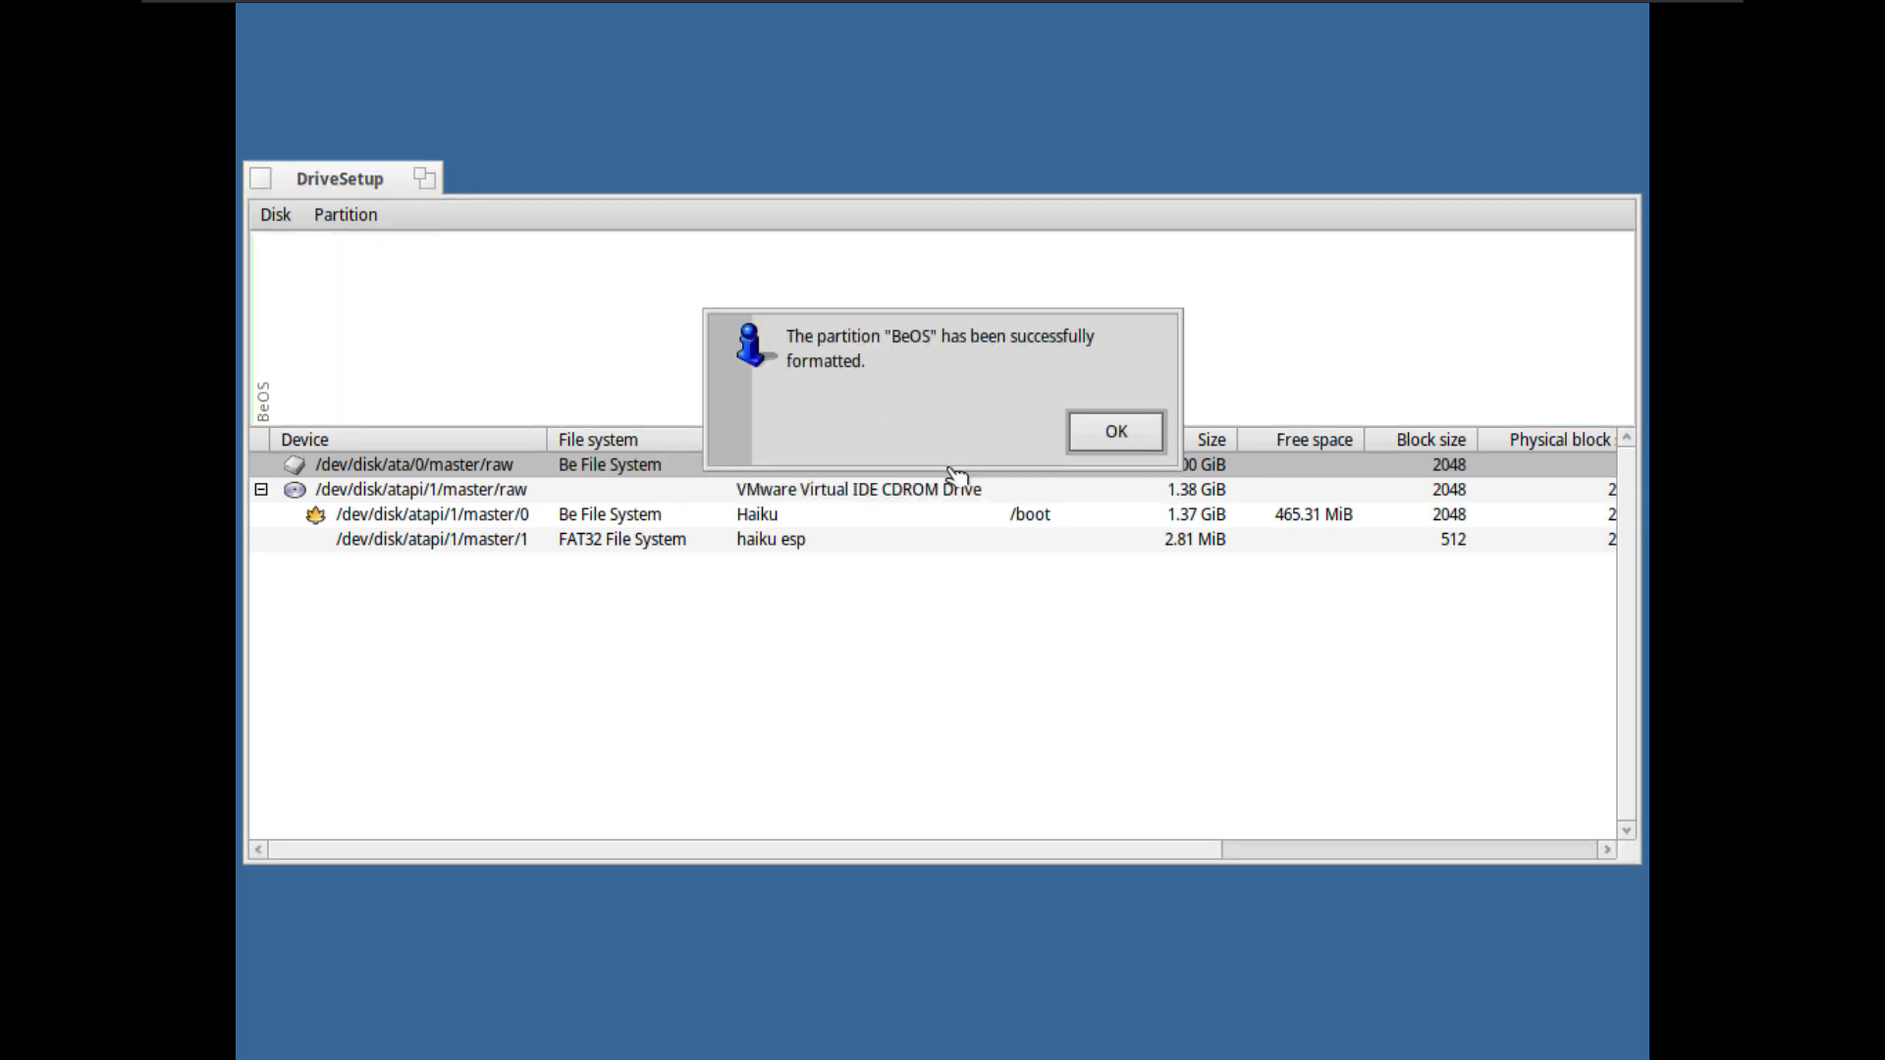
click(1118, 438)
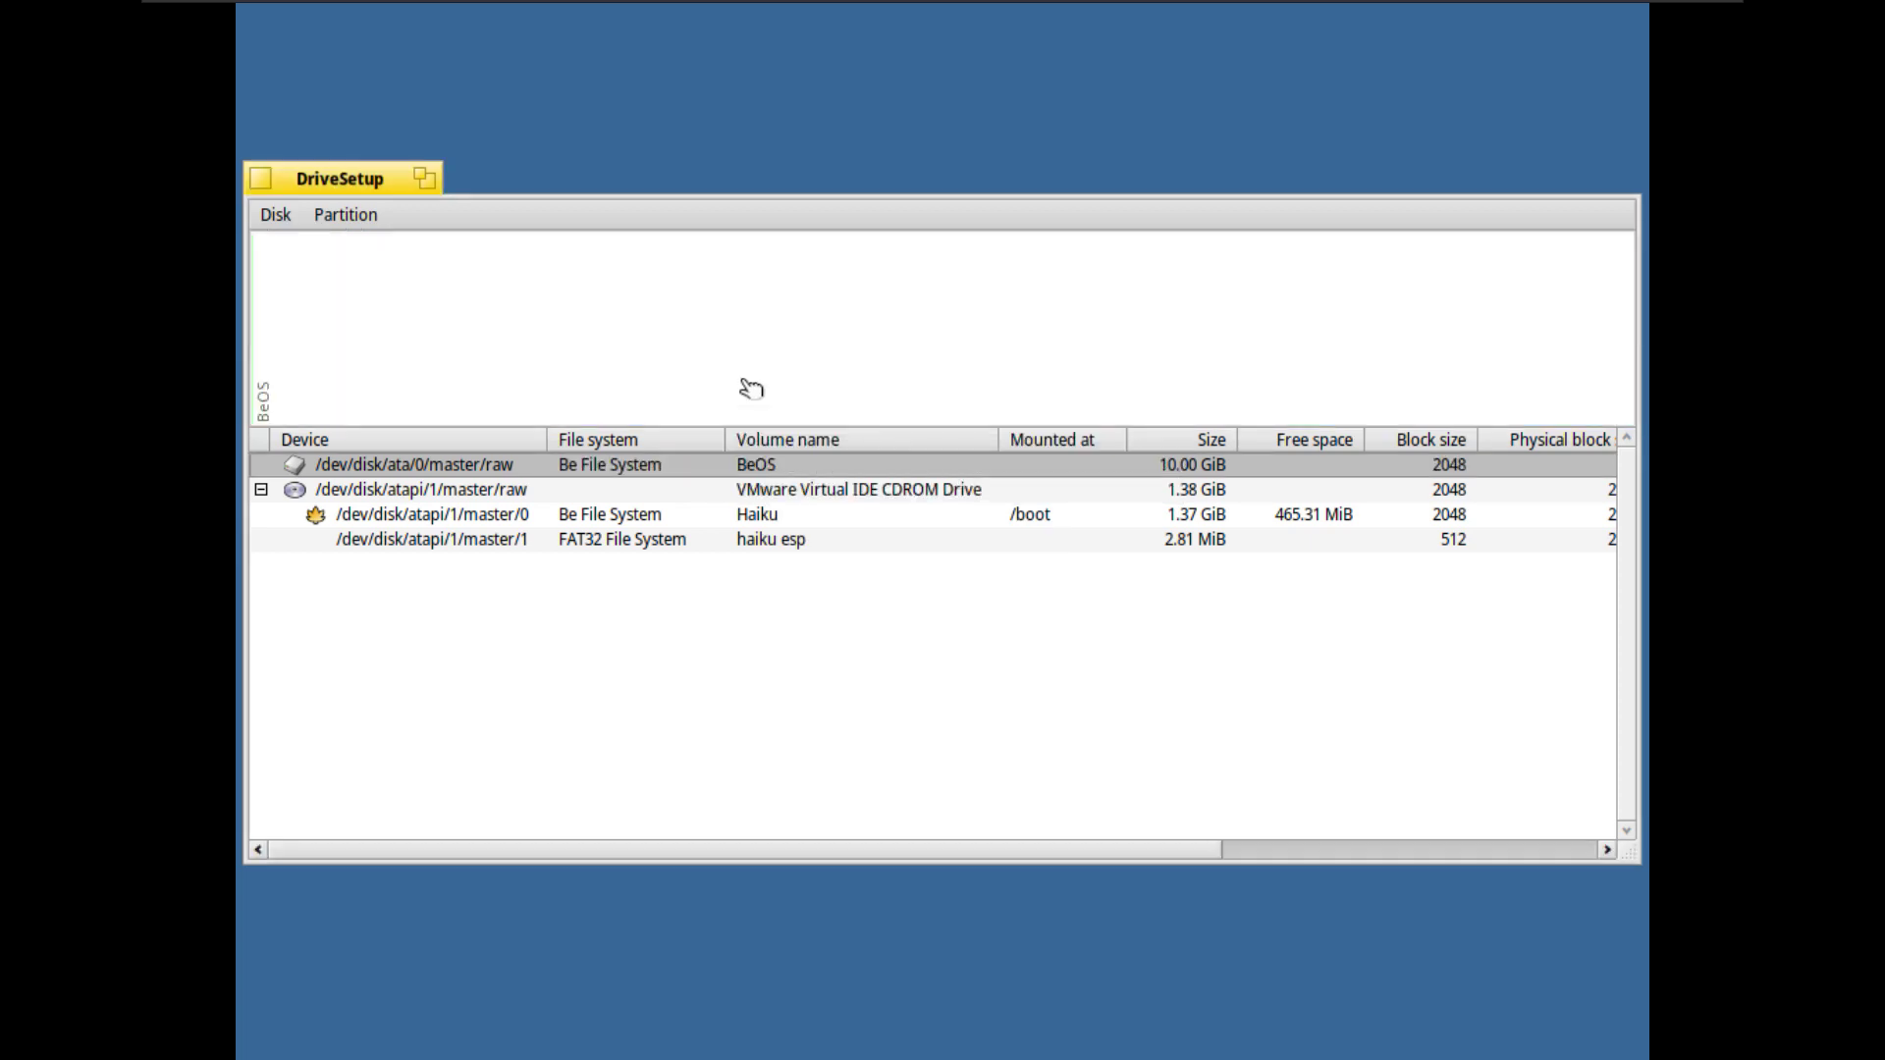
click(260, 179)
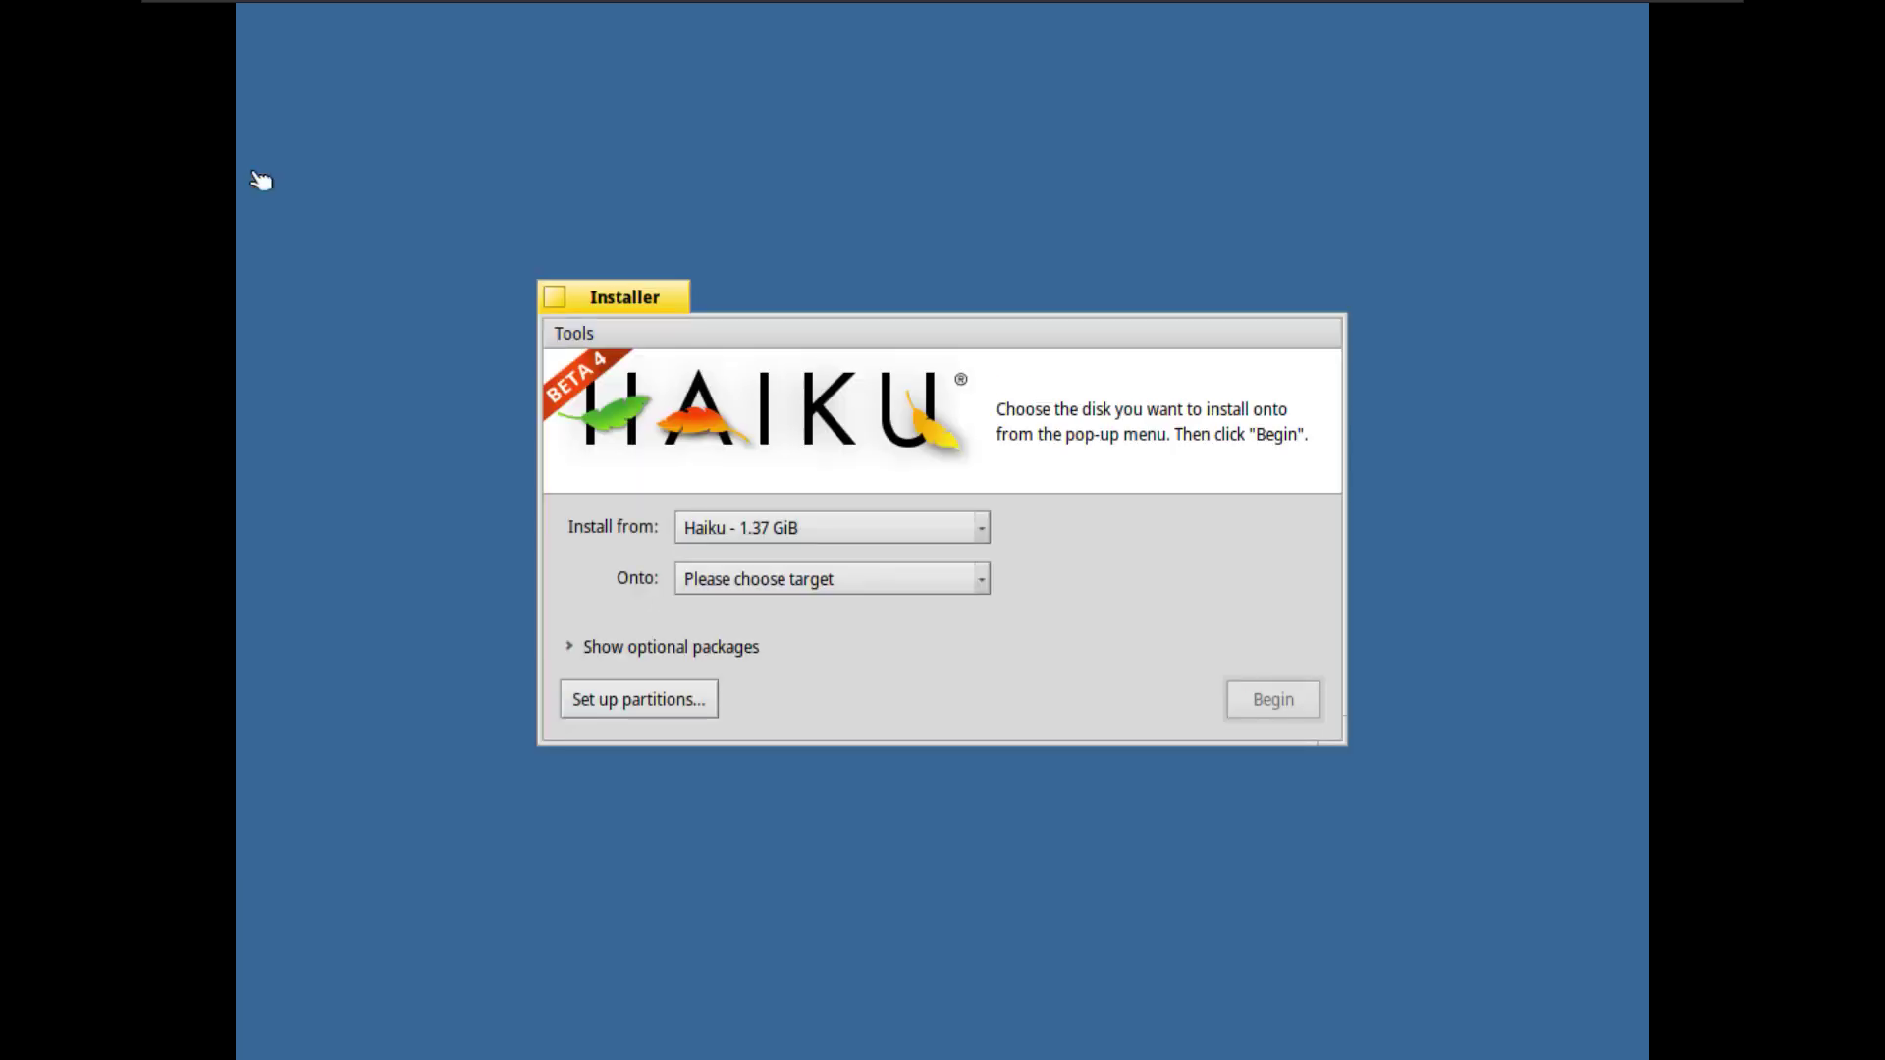
Step: Install Haiku onto the 10.00 GiB BeOS volume and restart the computer once the installation completes
click(875, 591)
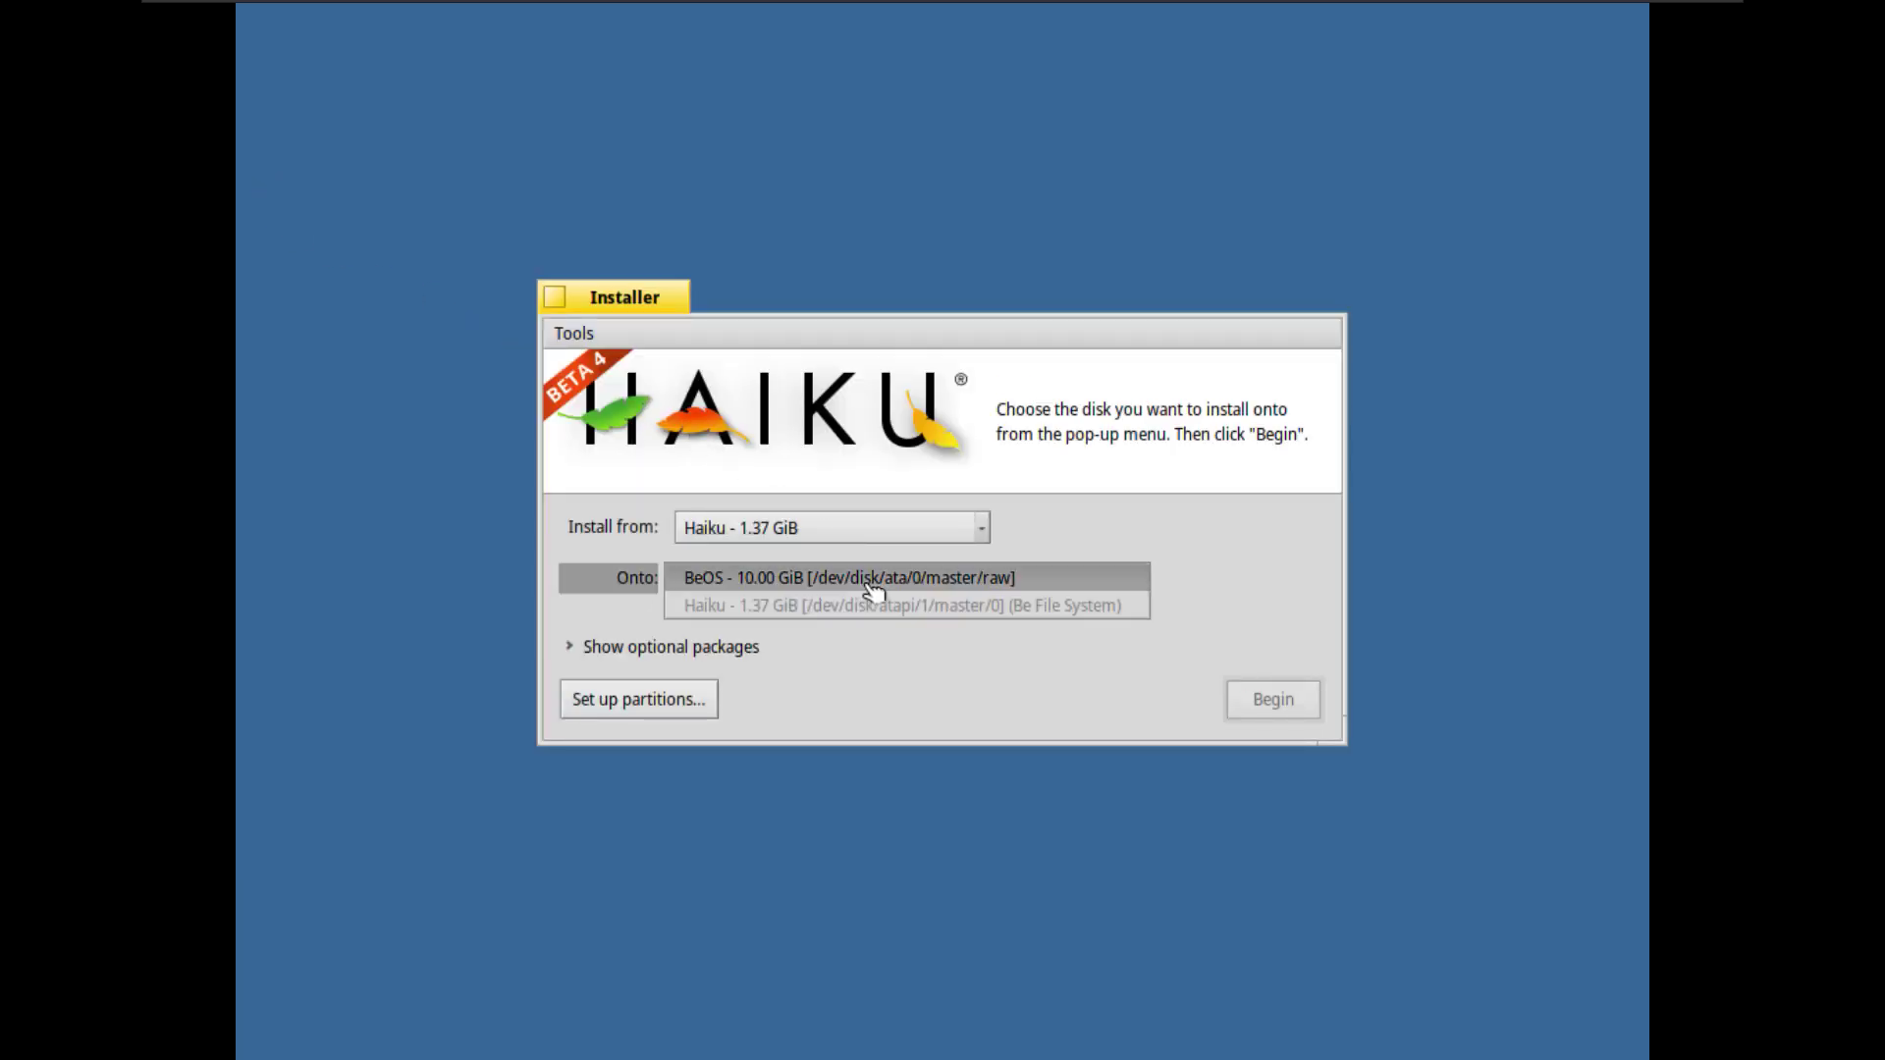
click(901, 584)
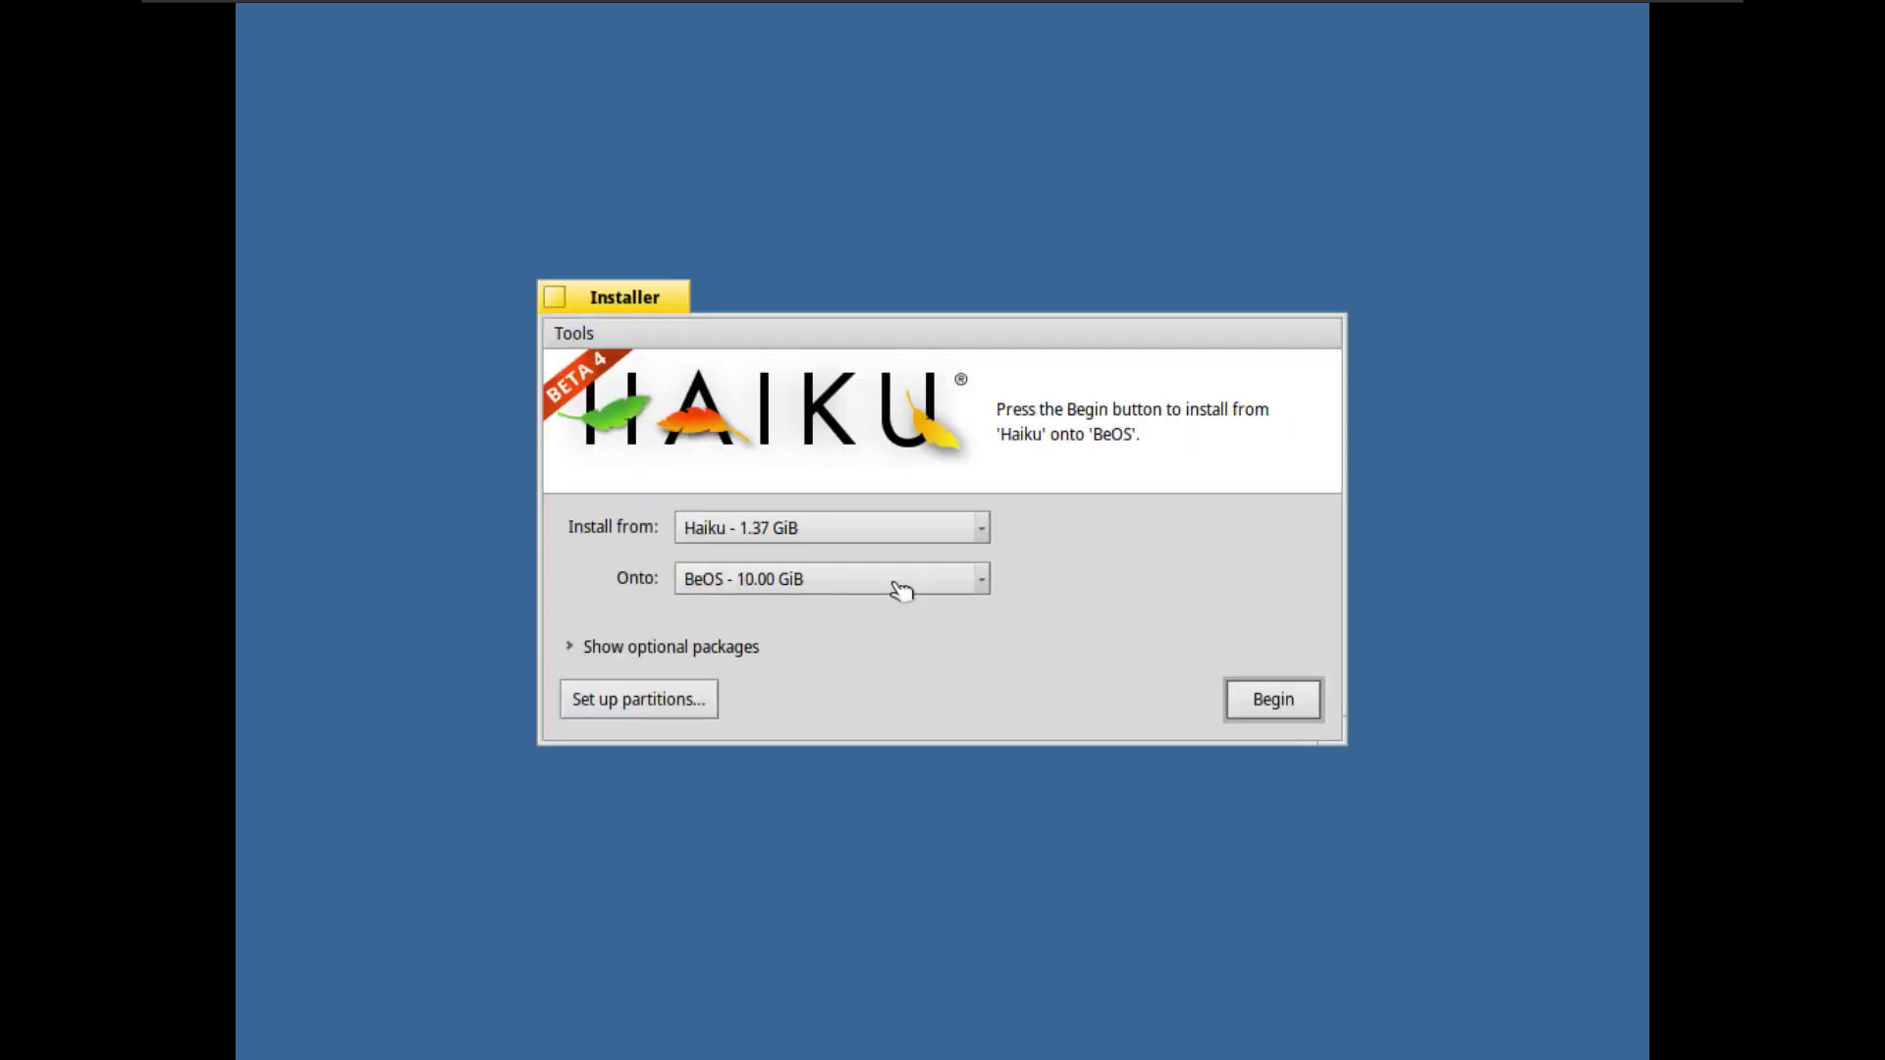
click(1262, 698)
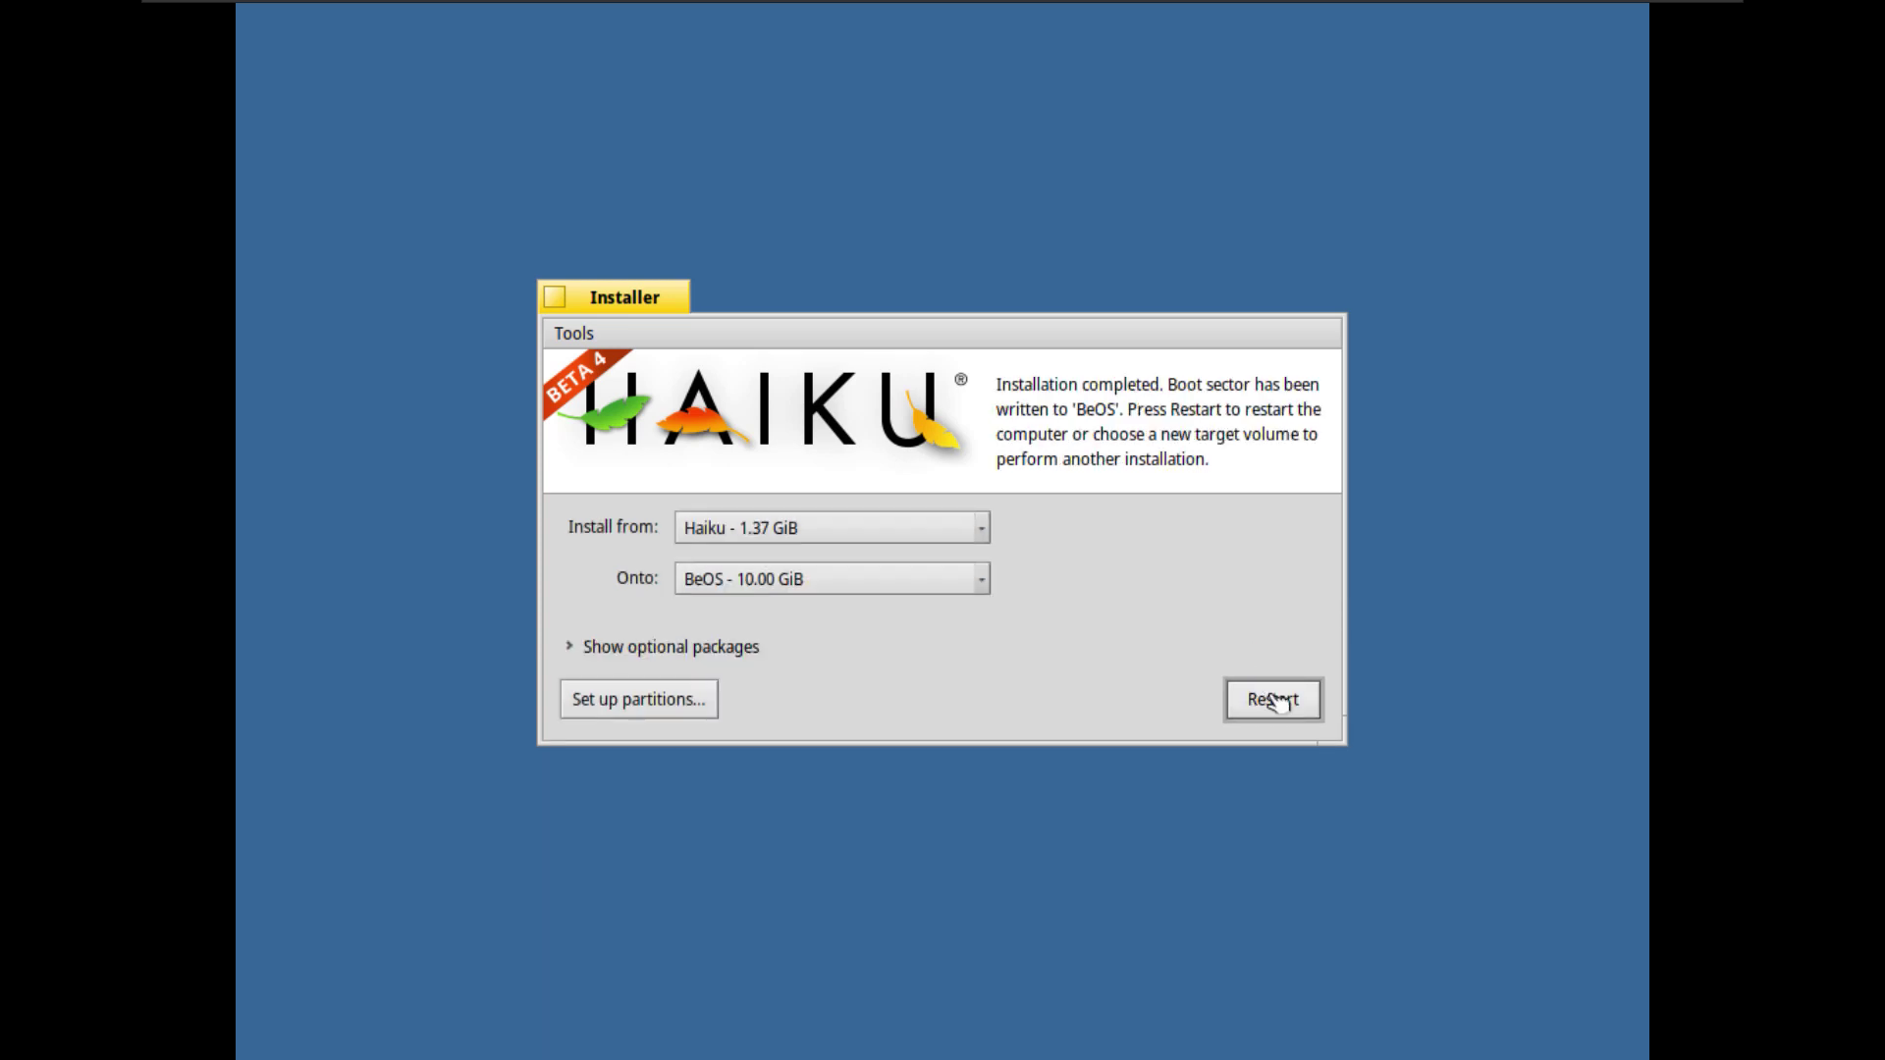
click(1277, 703)
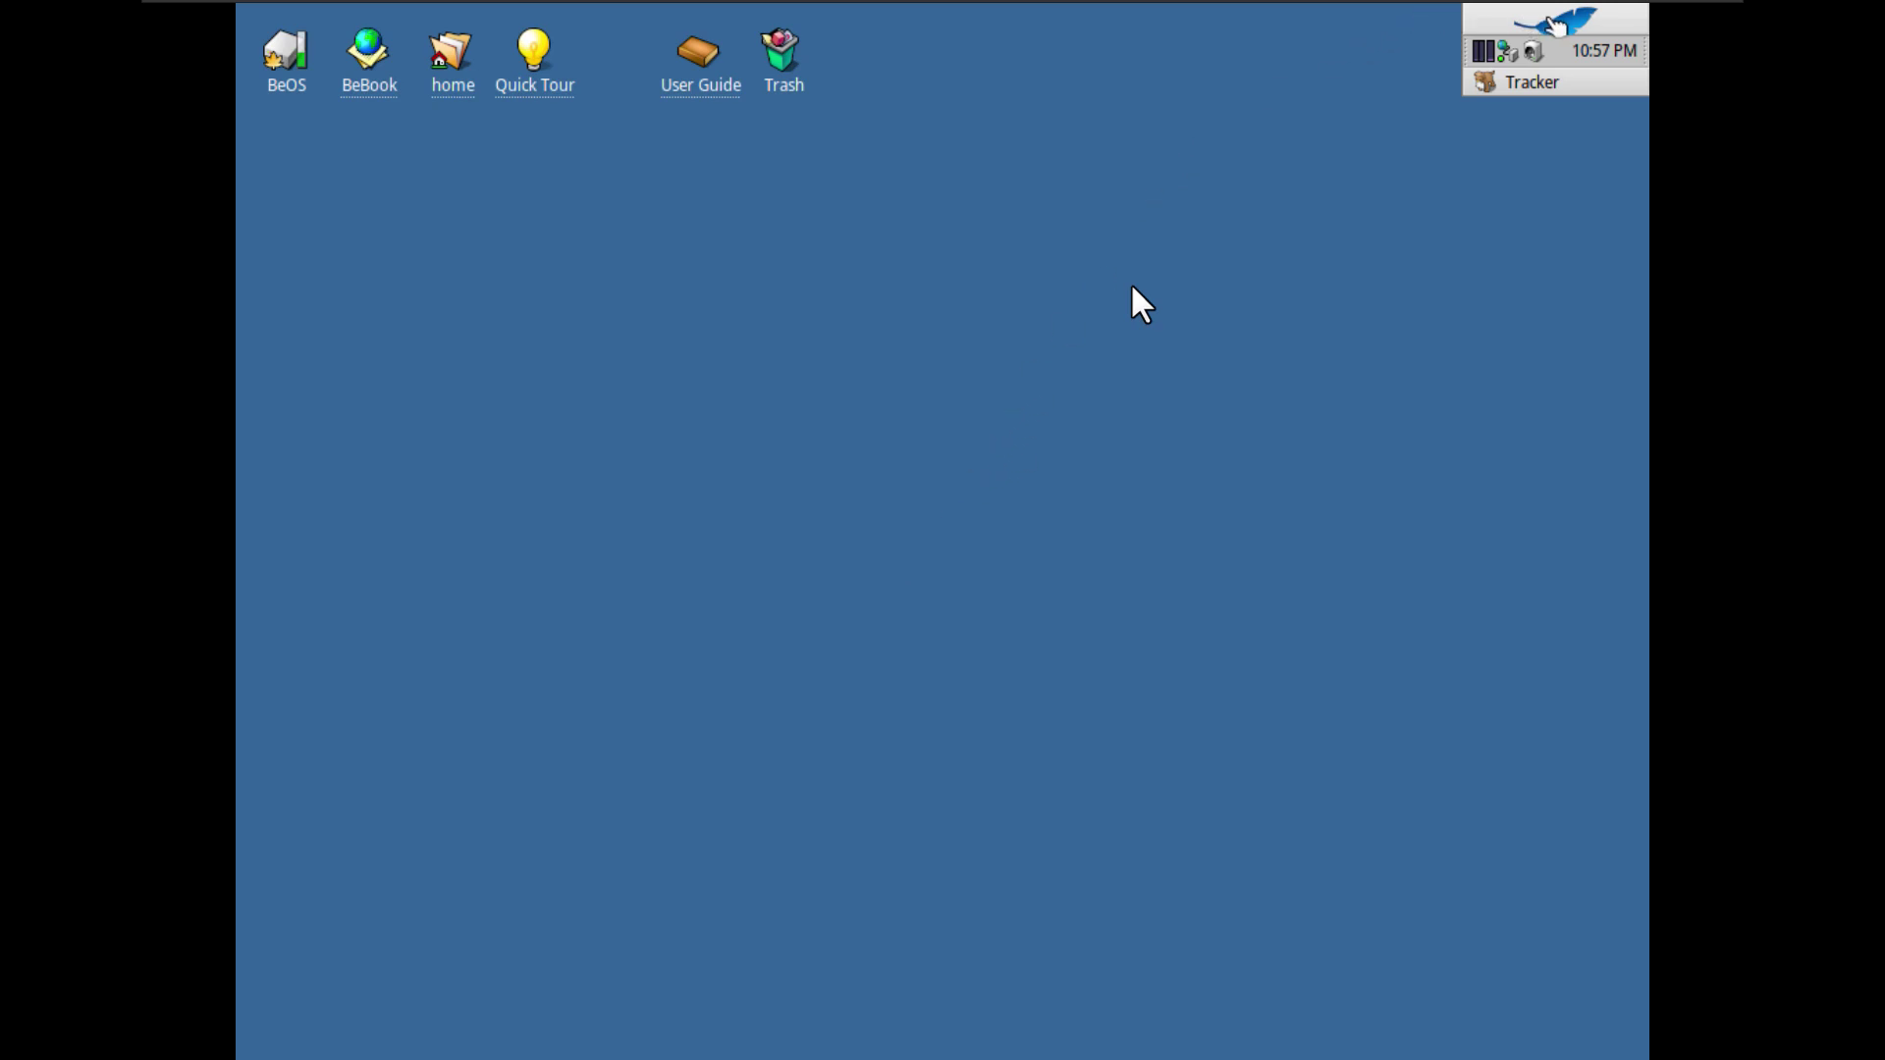
Step: Launch the Pulse processor monitor from the demo programs
click(1556, 24)
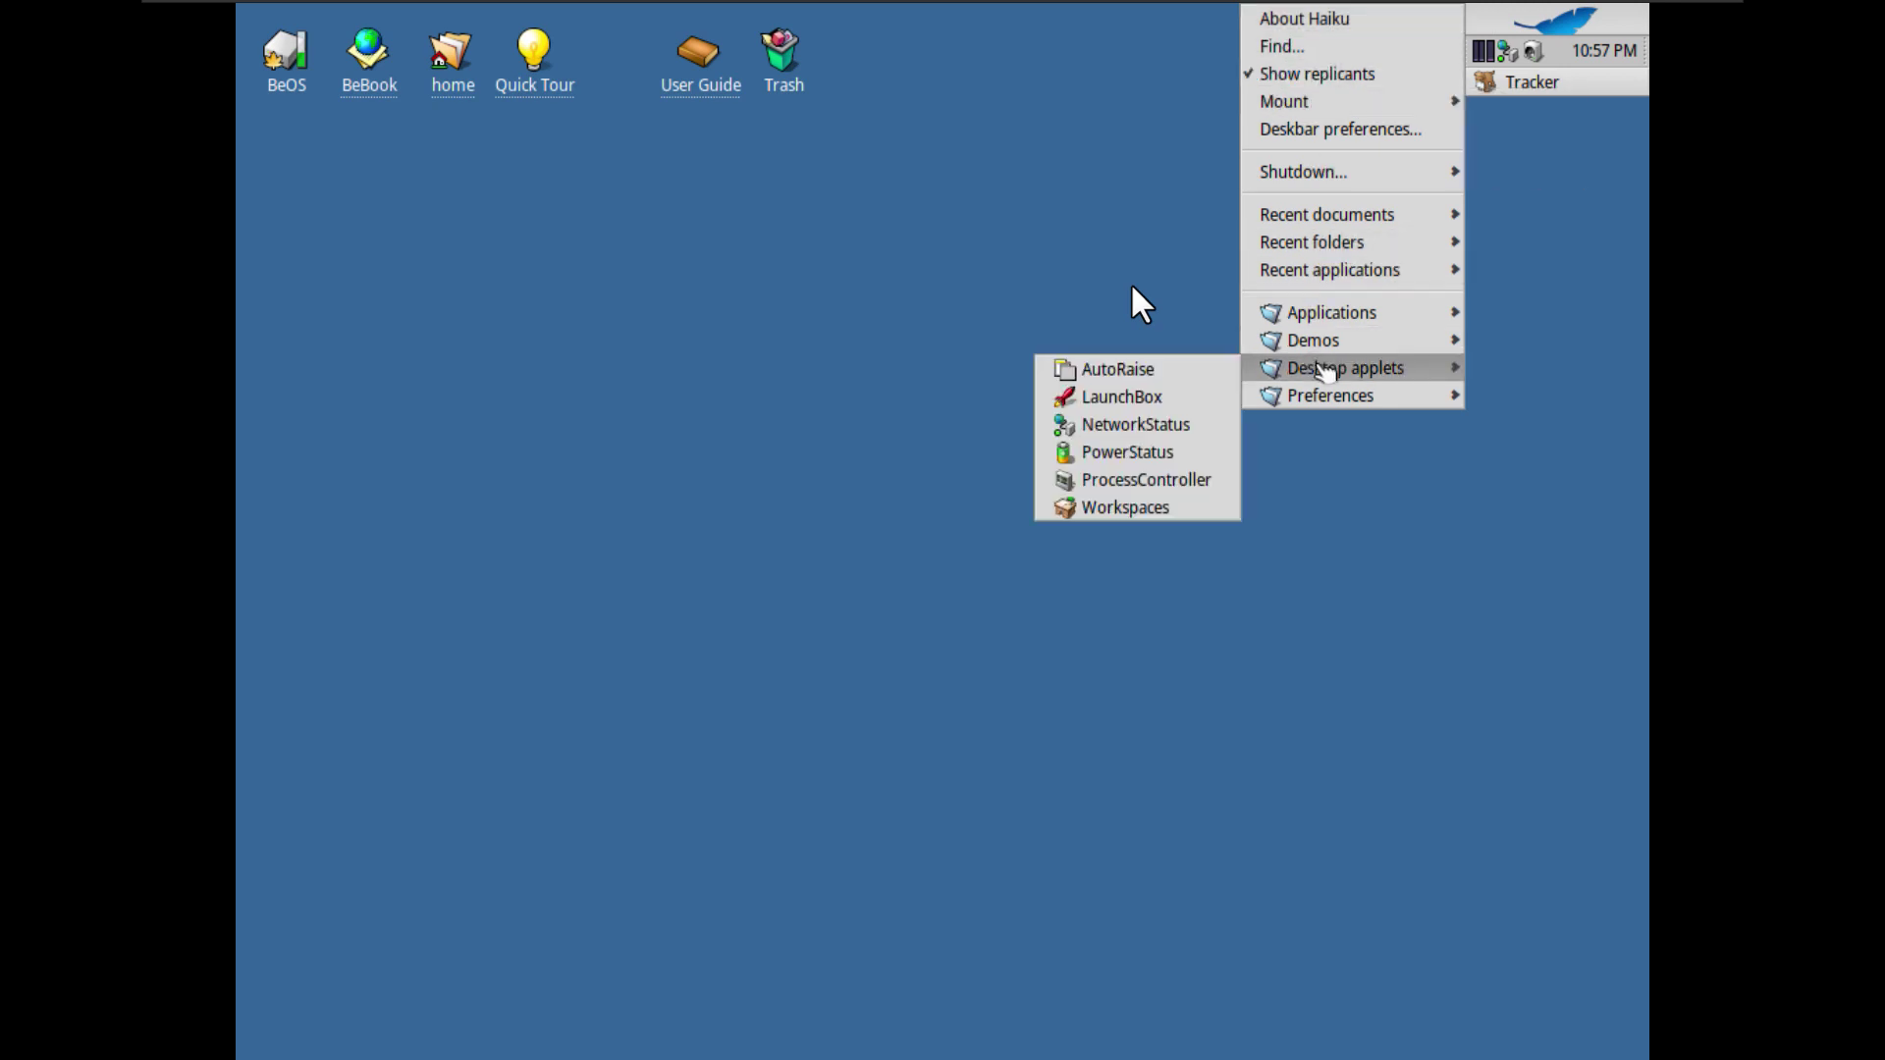
mouse_move(1343, 316)
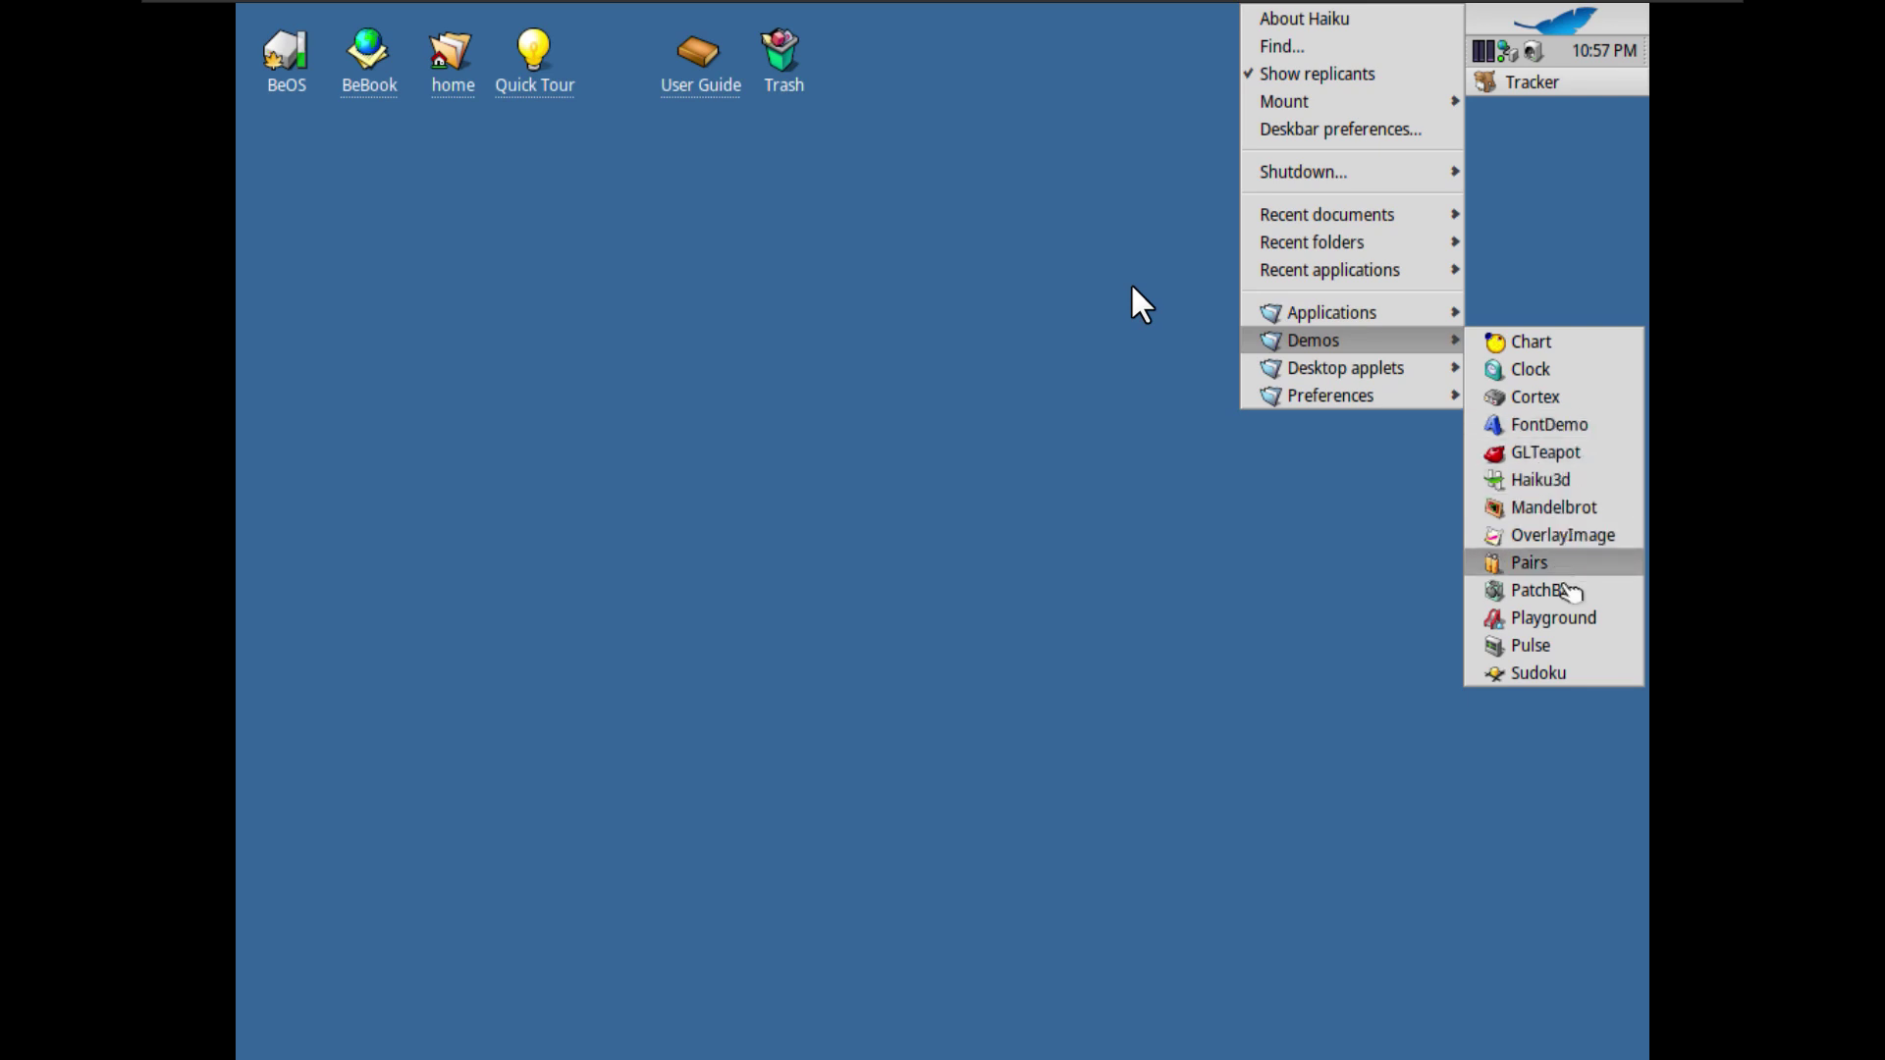
click(1569, 646)
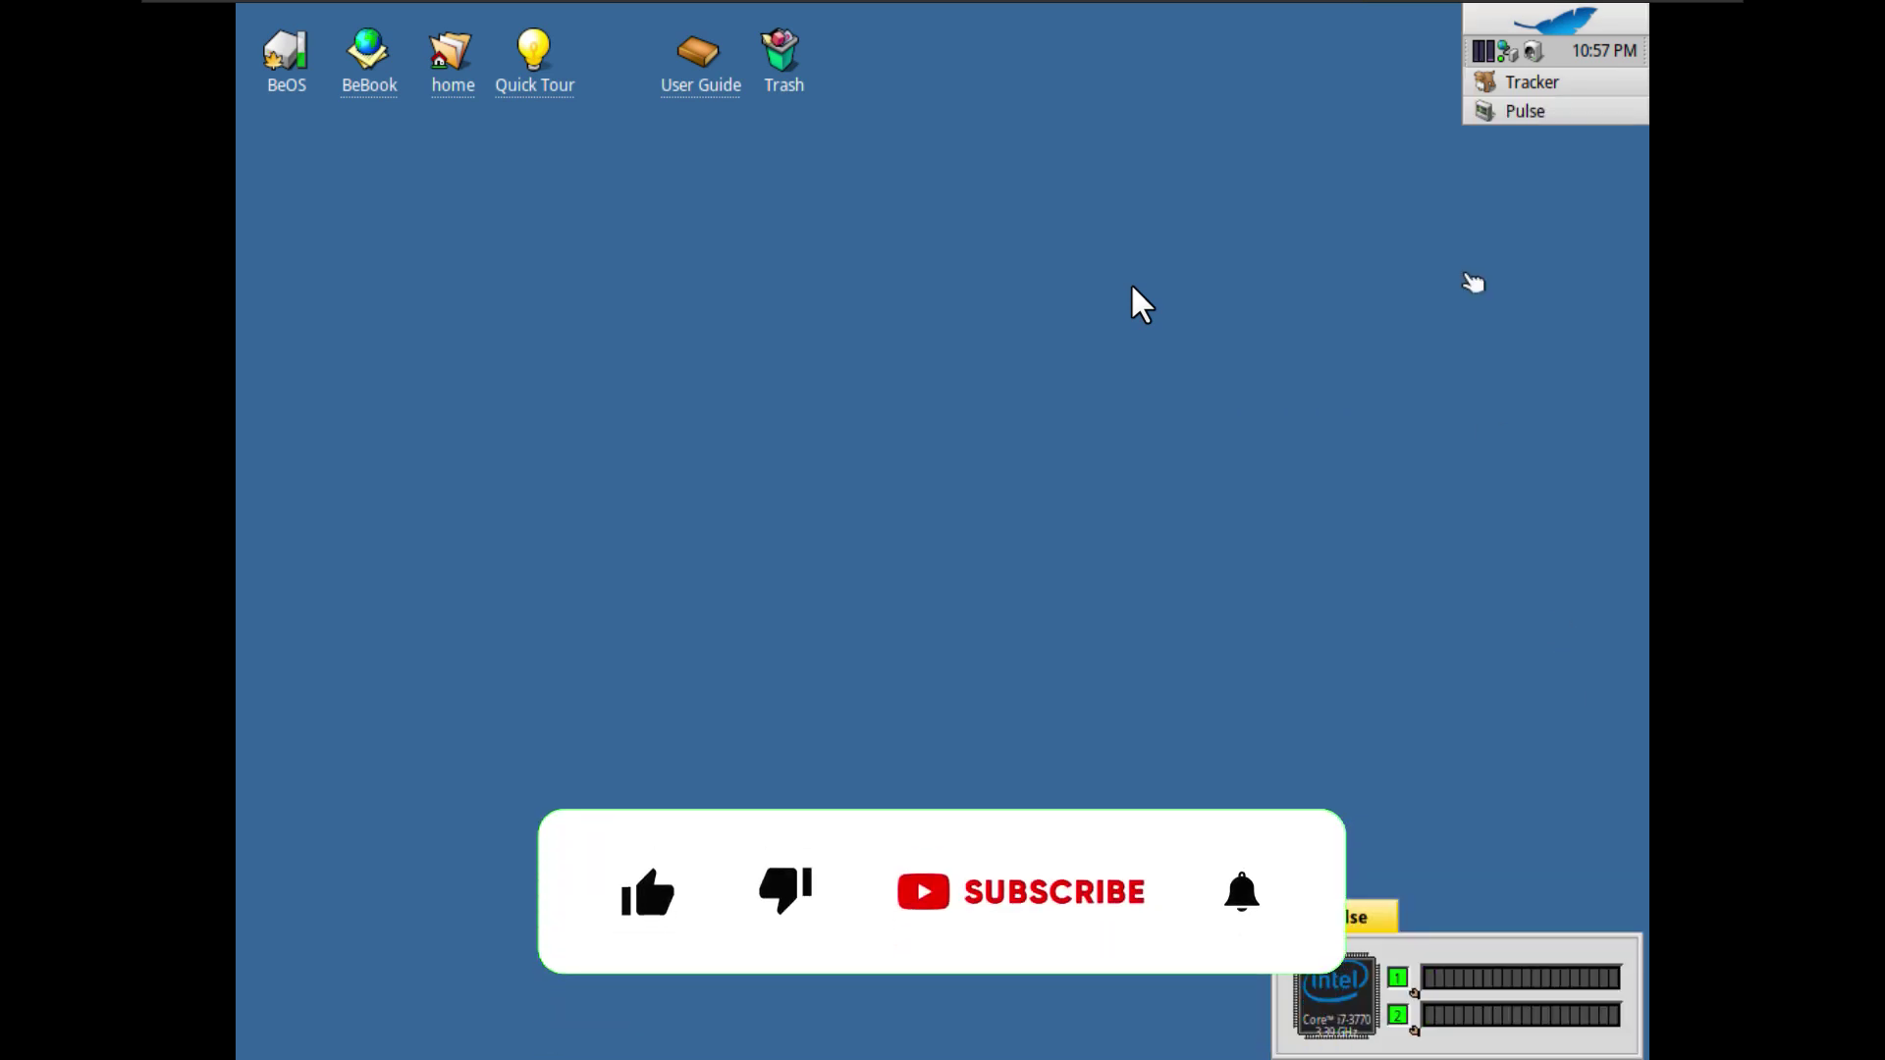
Step: Launch the GLTeapot demo to view the spinning teapot, and close its window
click(1517, 20)
mouse_move(1316, 340)
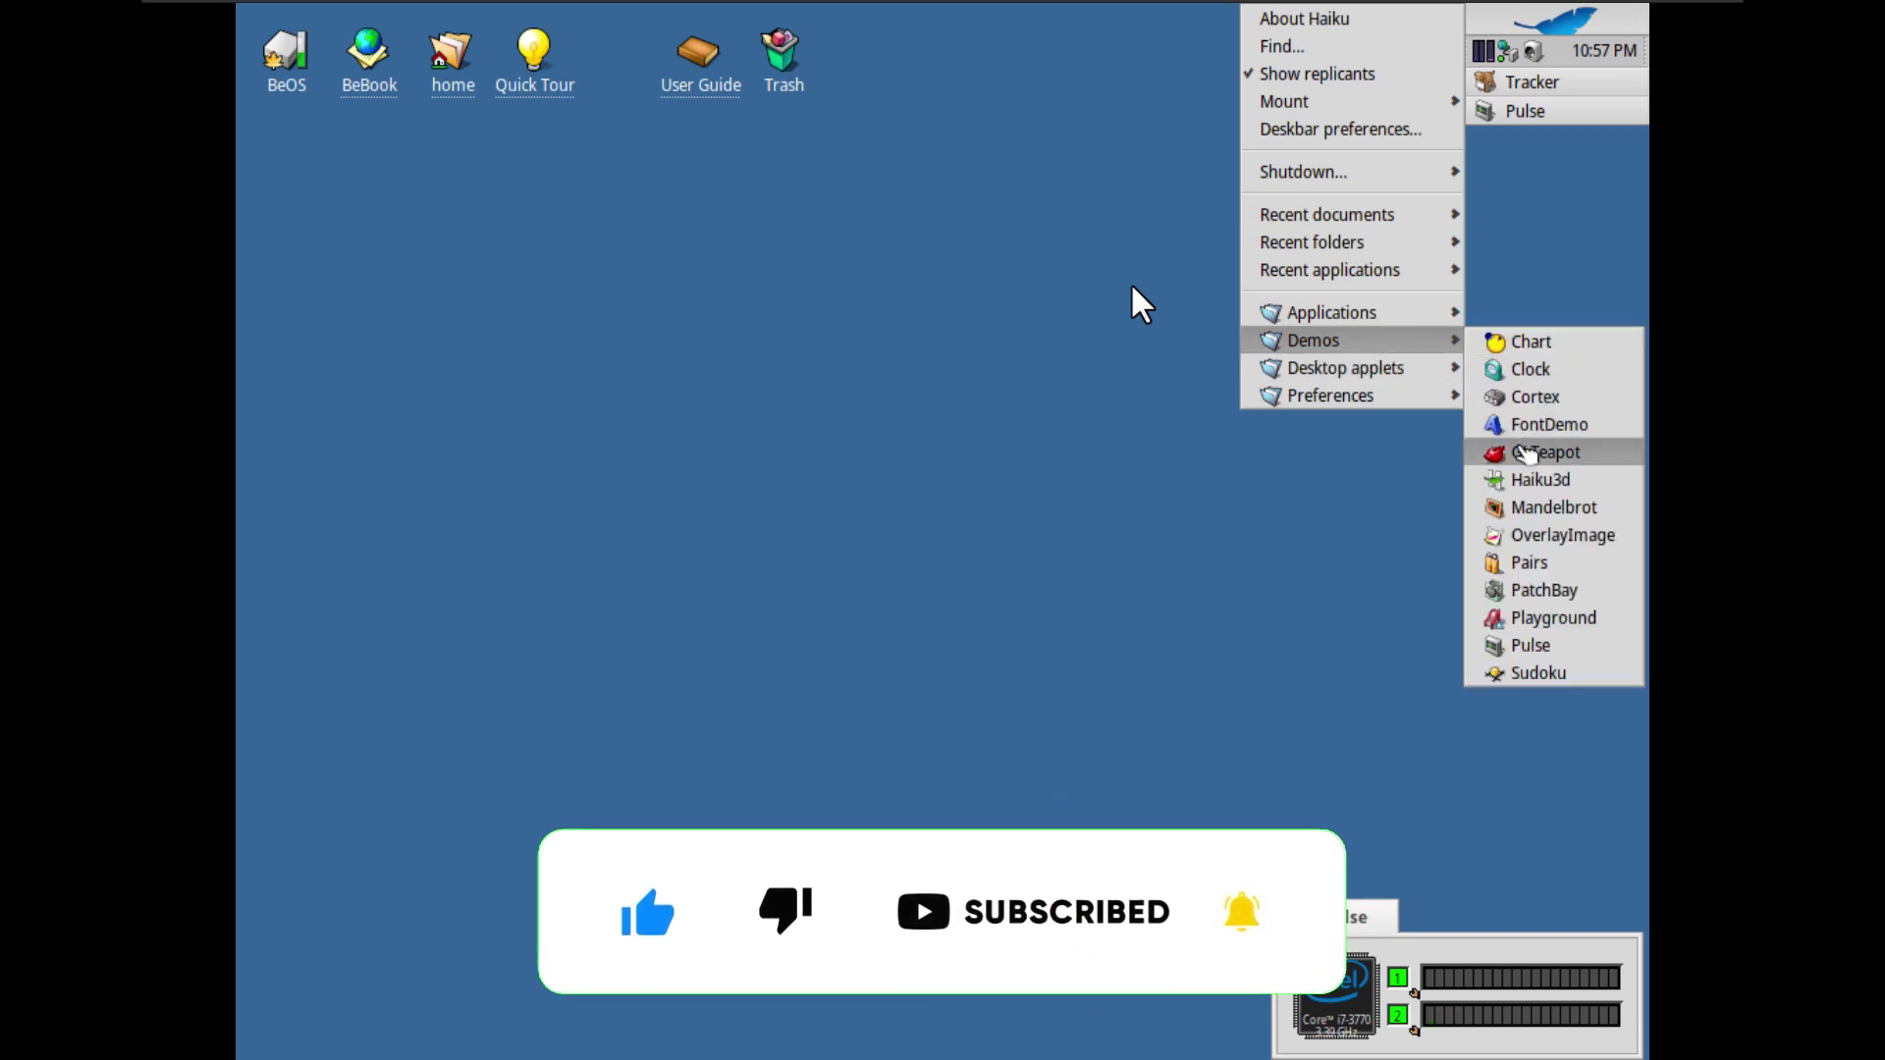
click(1527, 450)
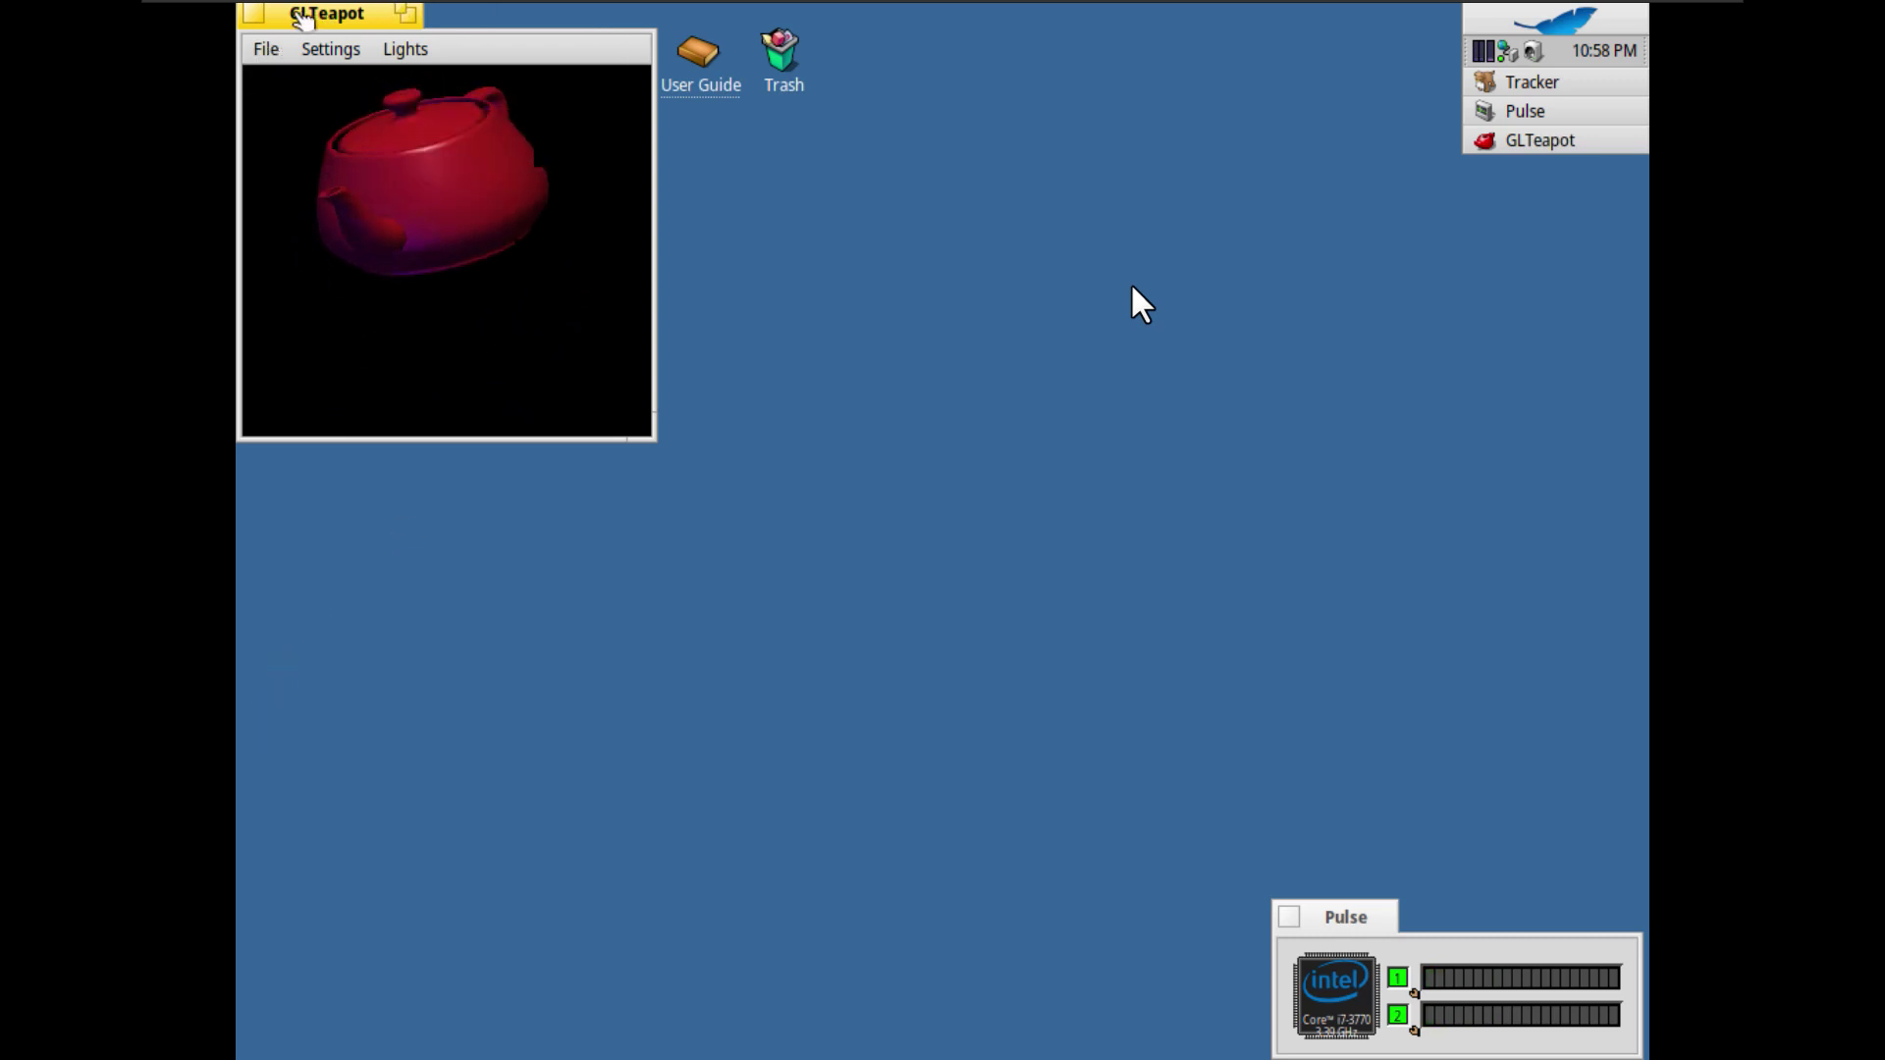
click(254, 13)
Step: Launch the Chart demo with its display mode set to DrawBitmap and its animation set to Free motion
click(1574, 26)
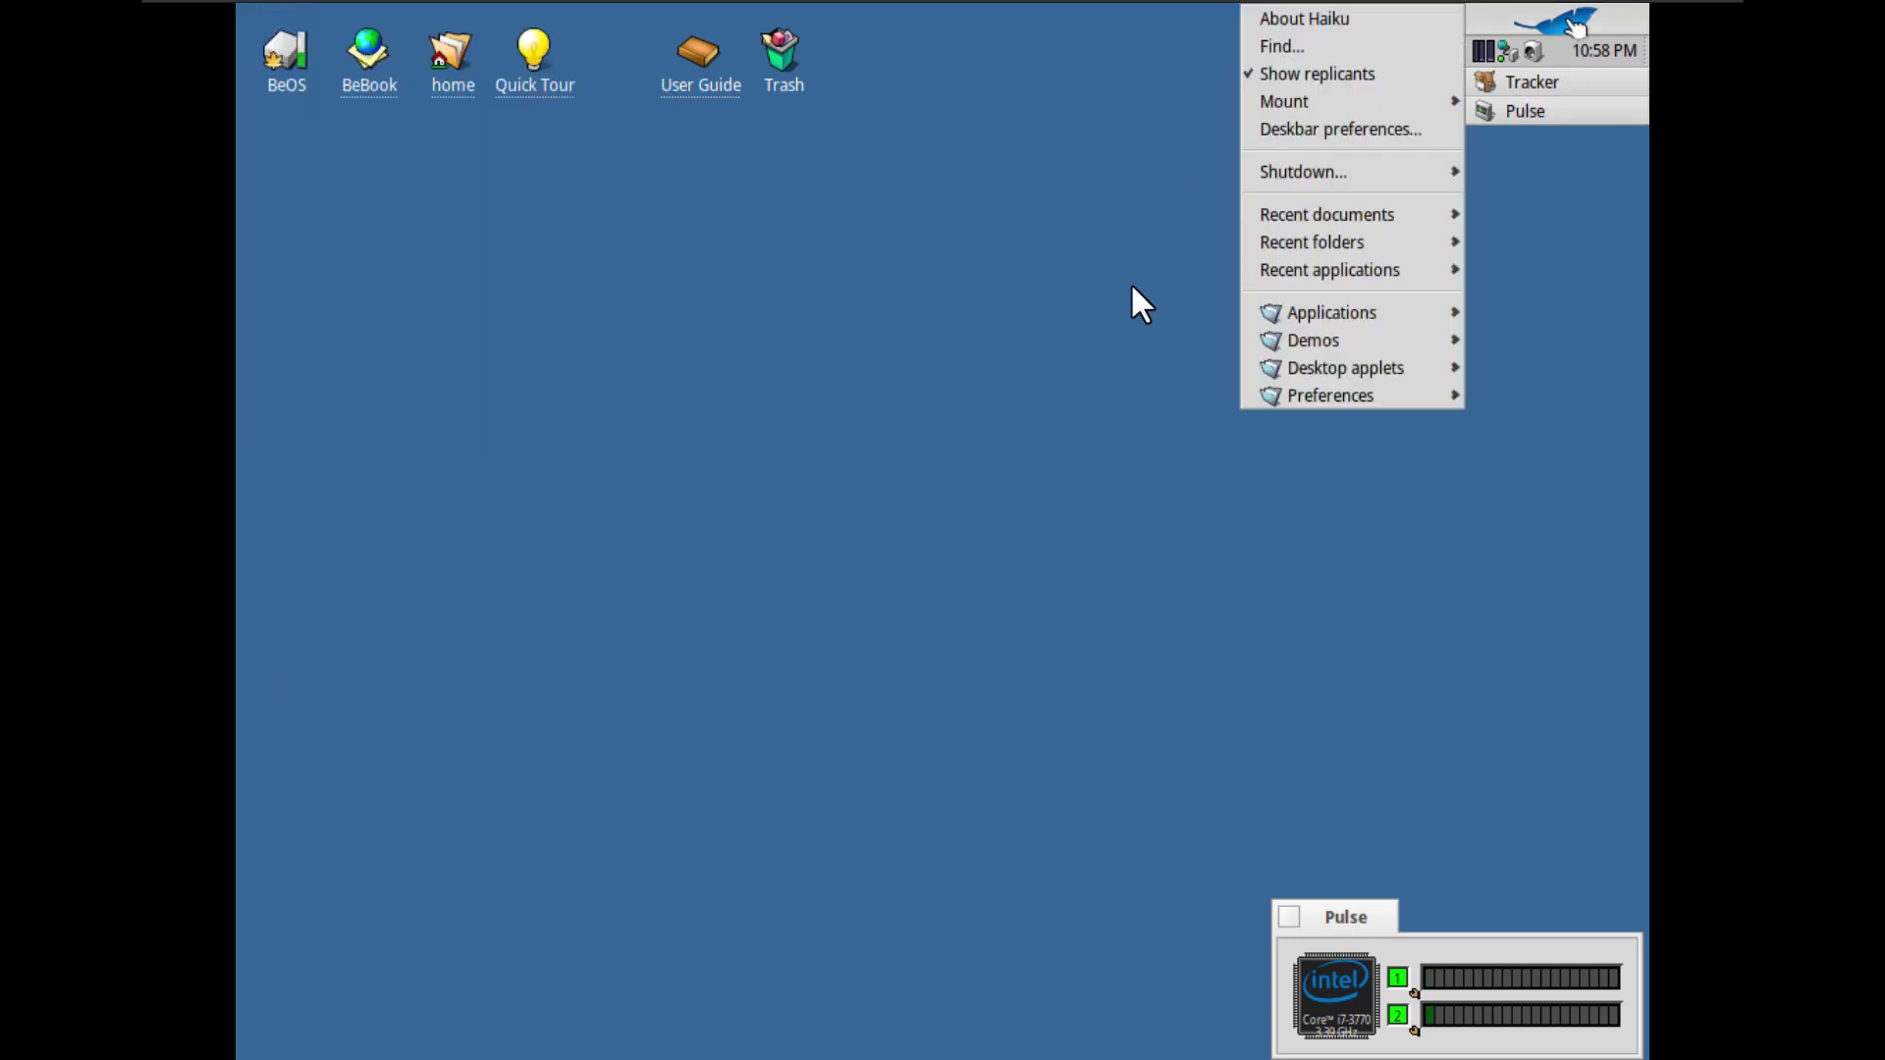
mouse_move(1405, 340)
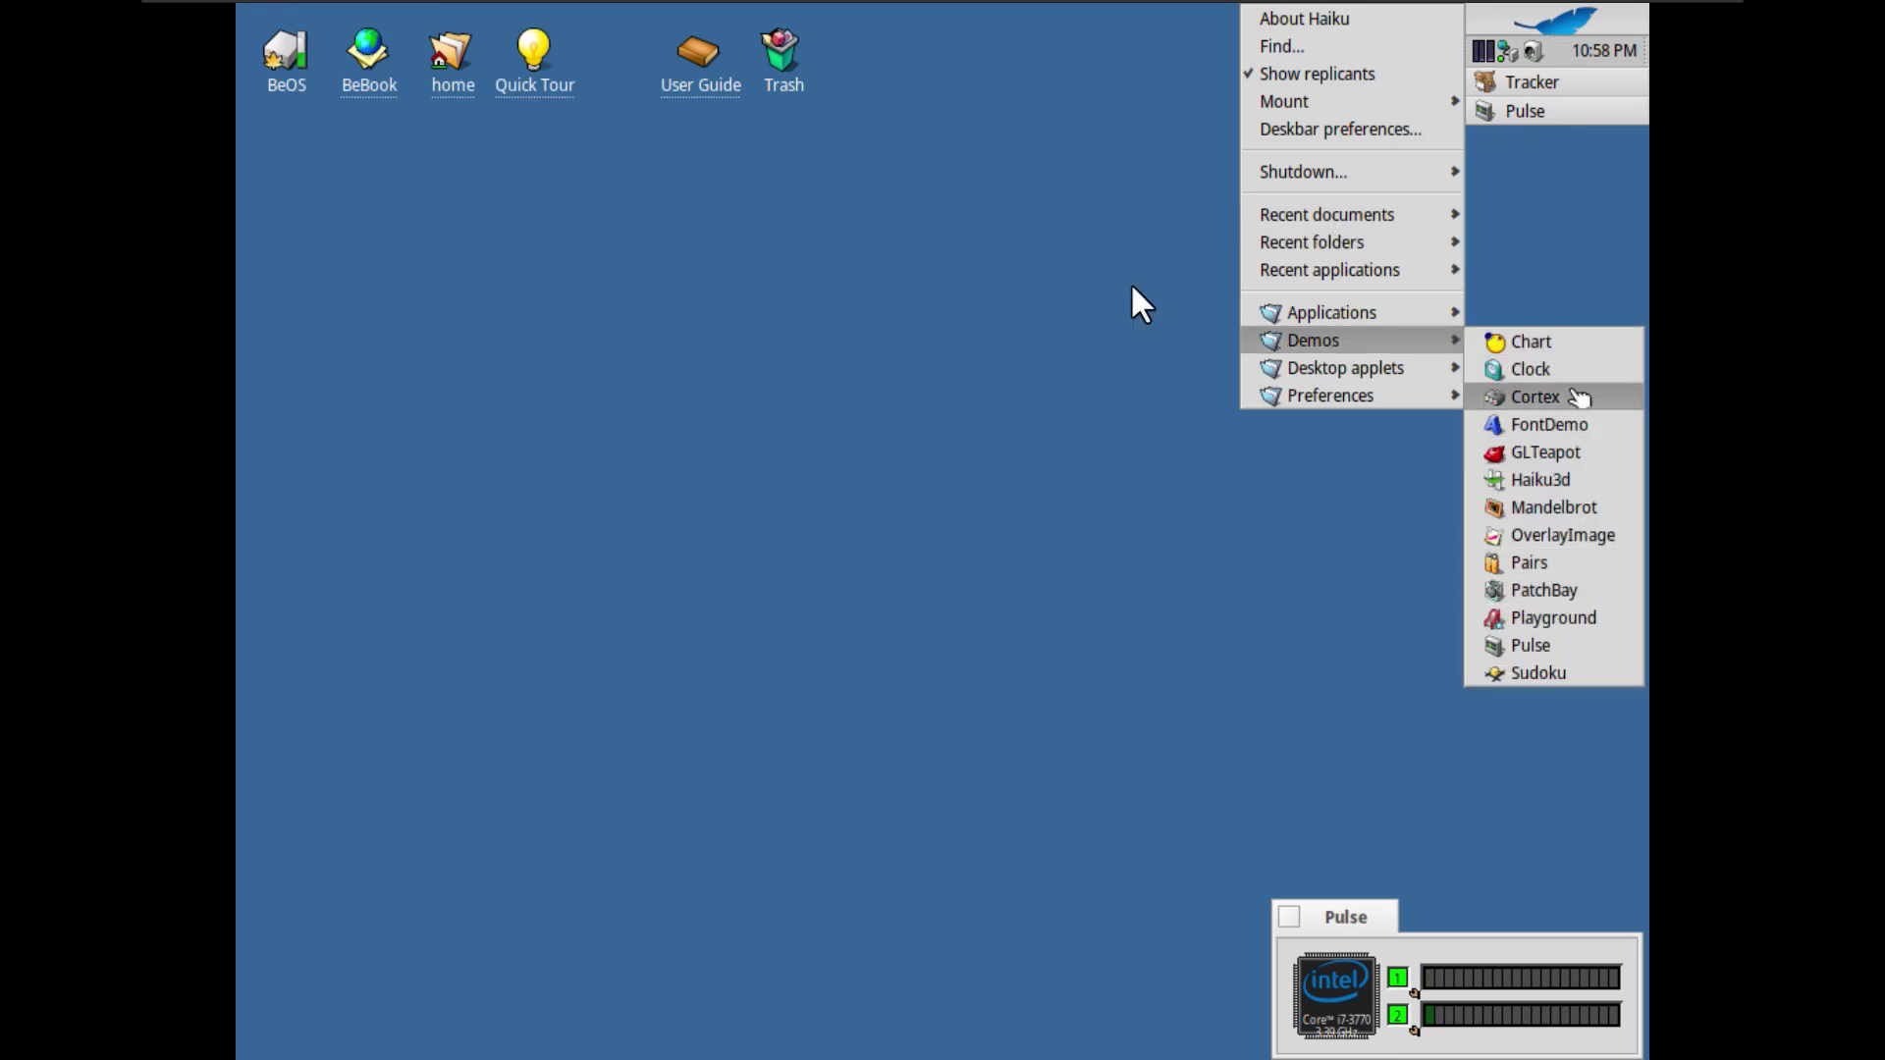
click(1566, 352)
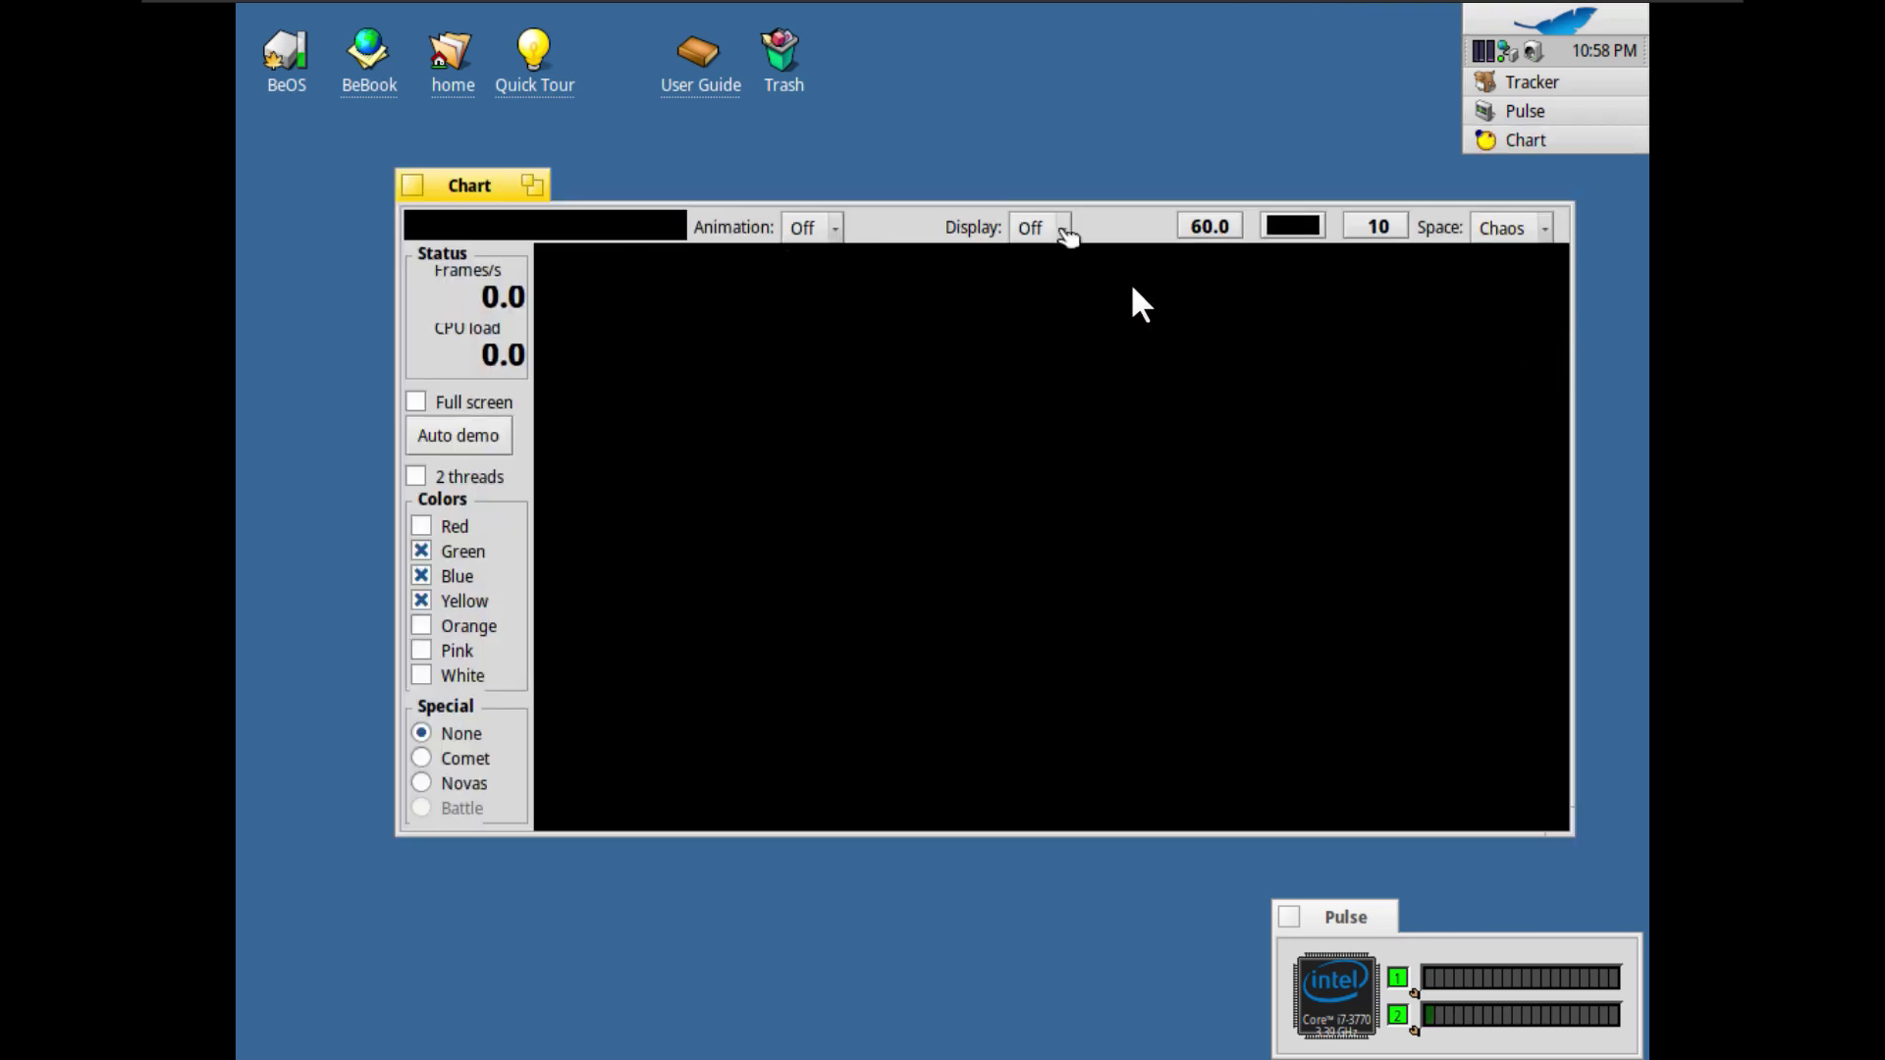
click(1062, 229)
click(1048, 279)
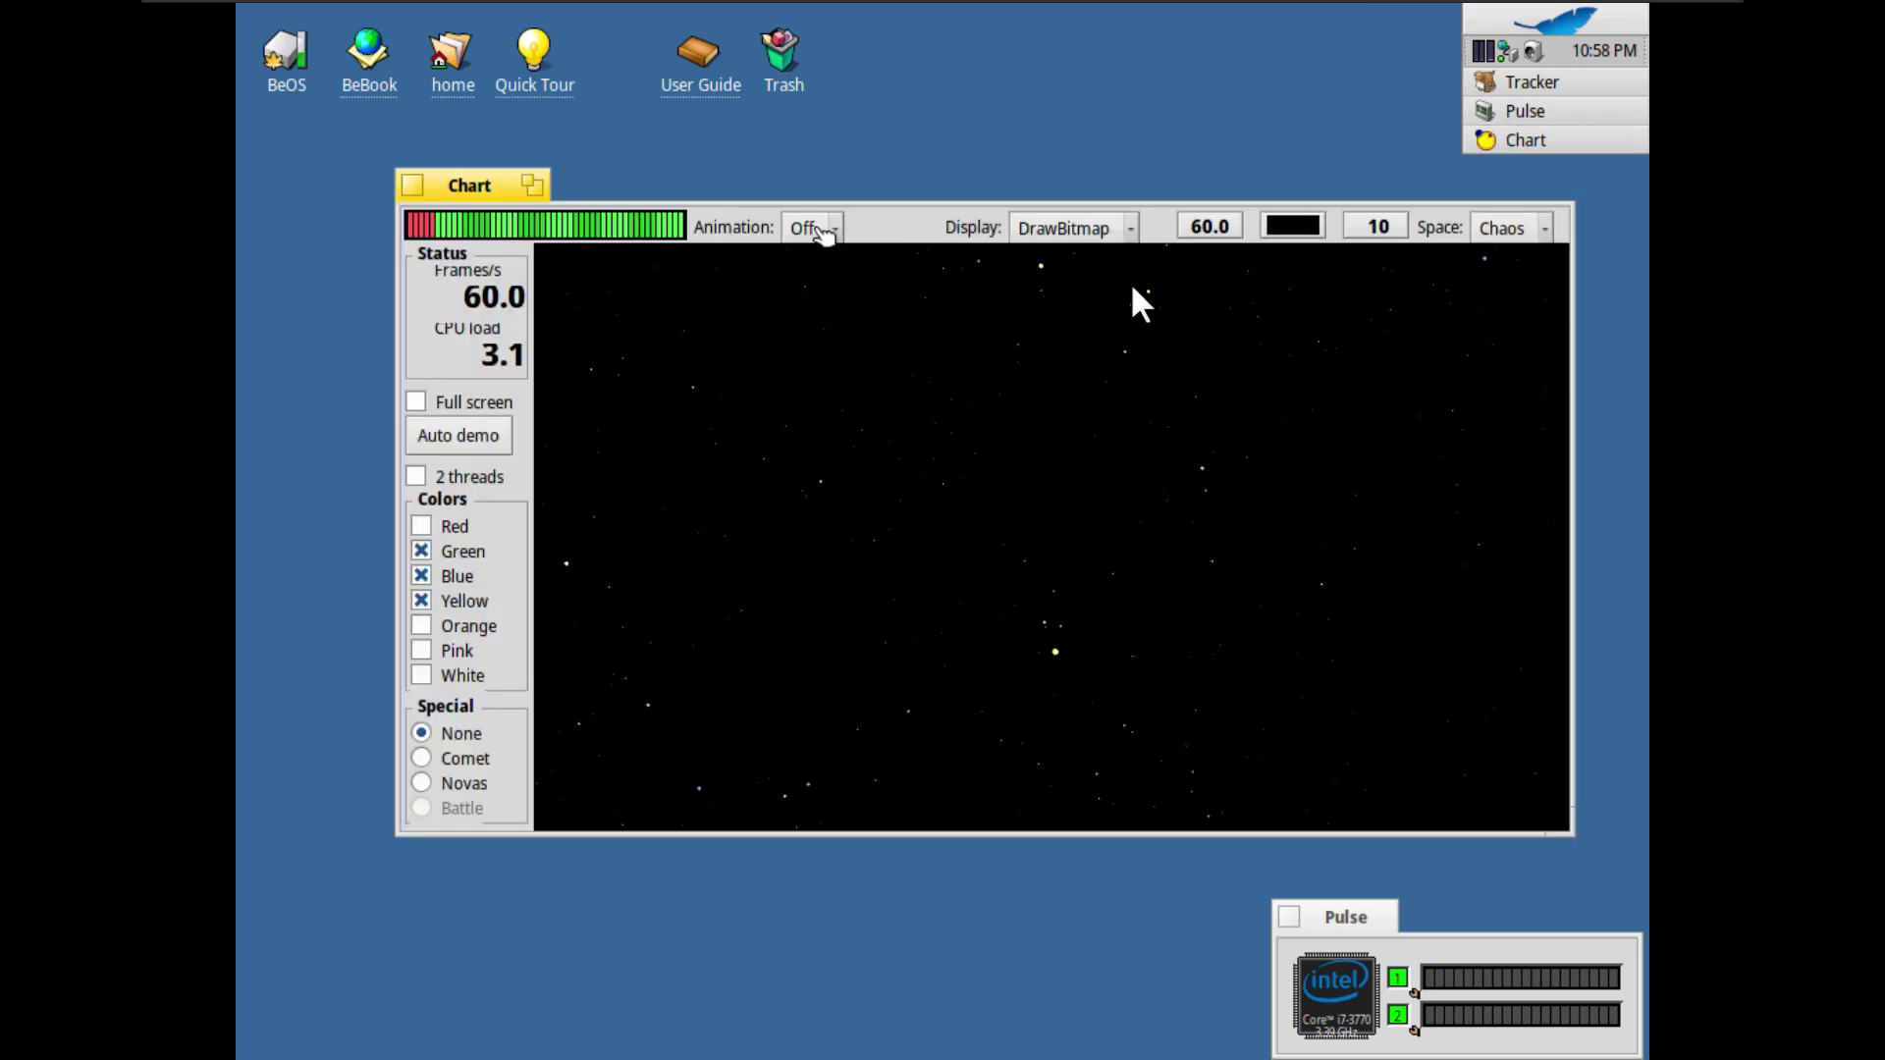
click(820, 228)
click(850, 336)
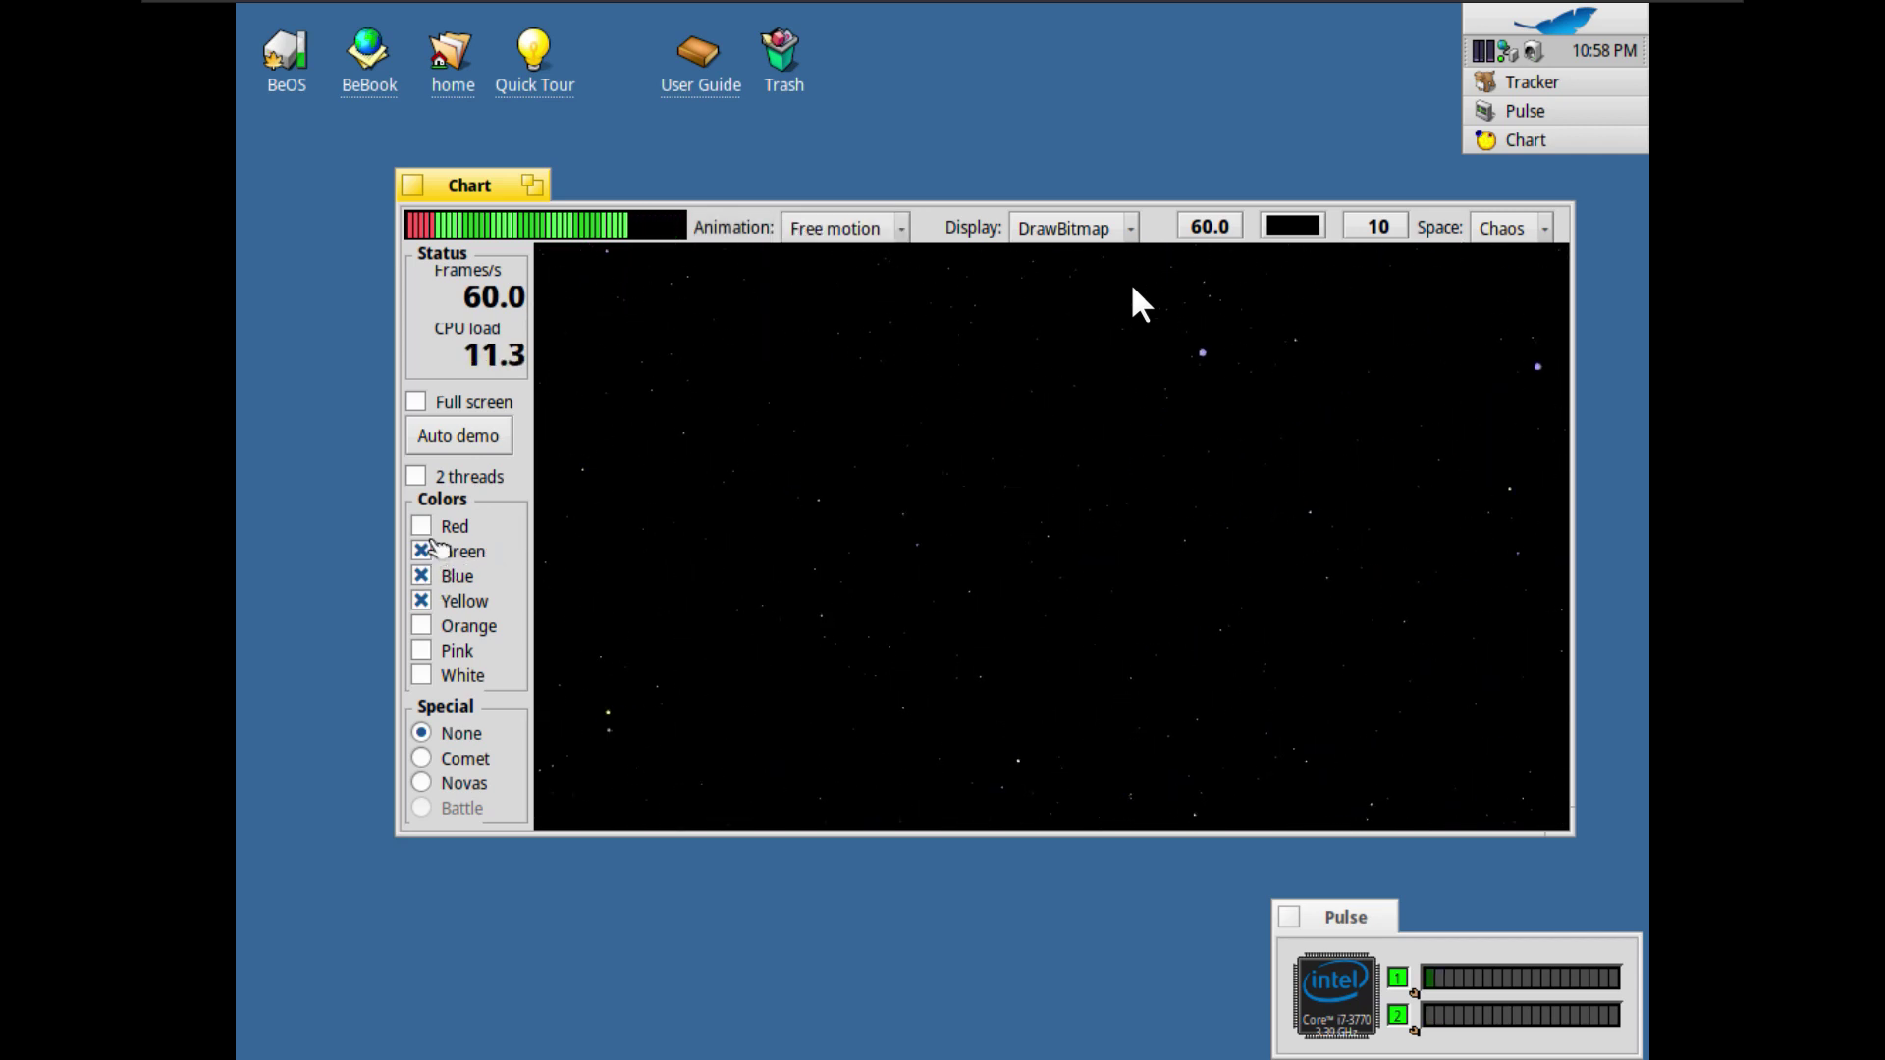
Step: Enable 2 threads and the Red, Orange, Pink and White star colors in Chart, with Novas as the special effect
click(425, 526)
click(458, 479)
click(469, 627)
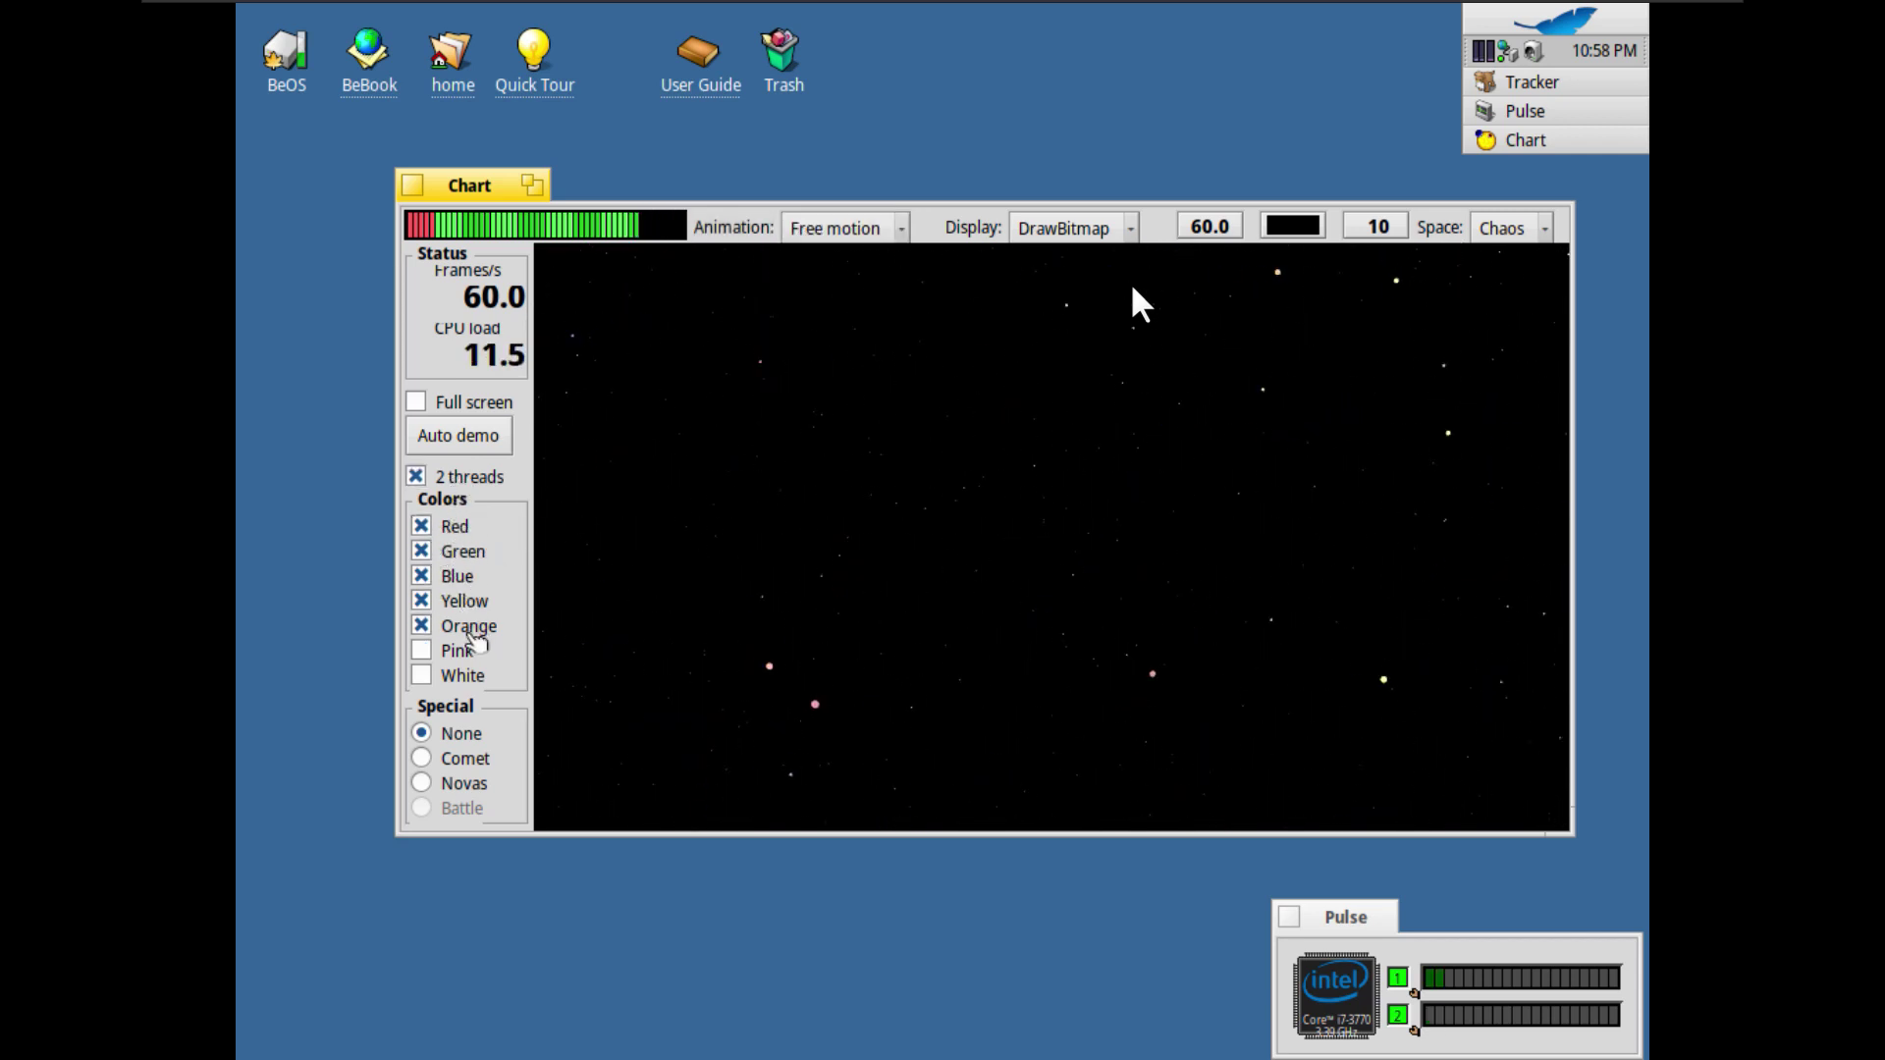
click(459, 651)
click(462, 675)
click(465, 785)
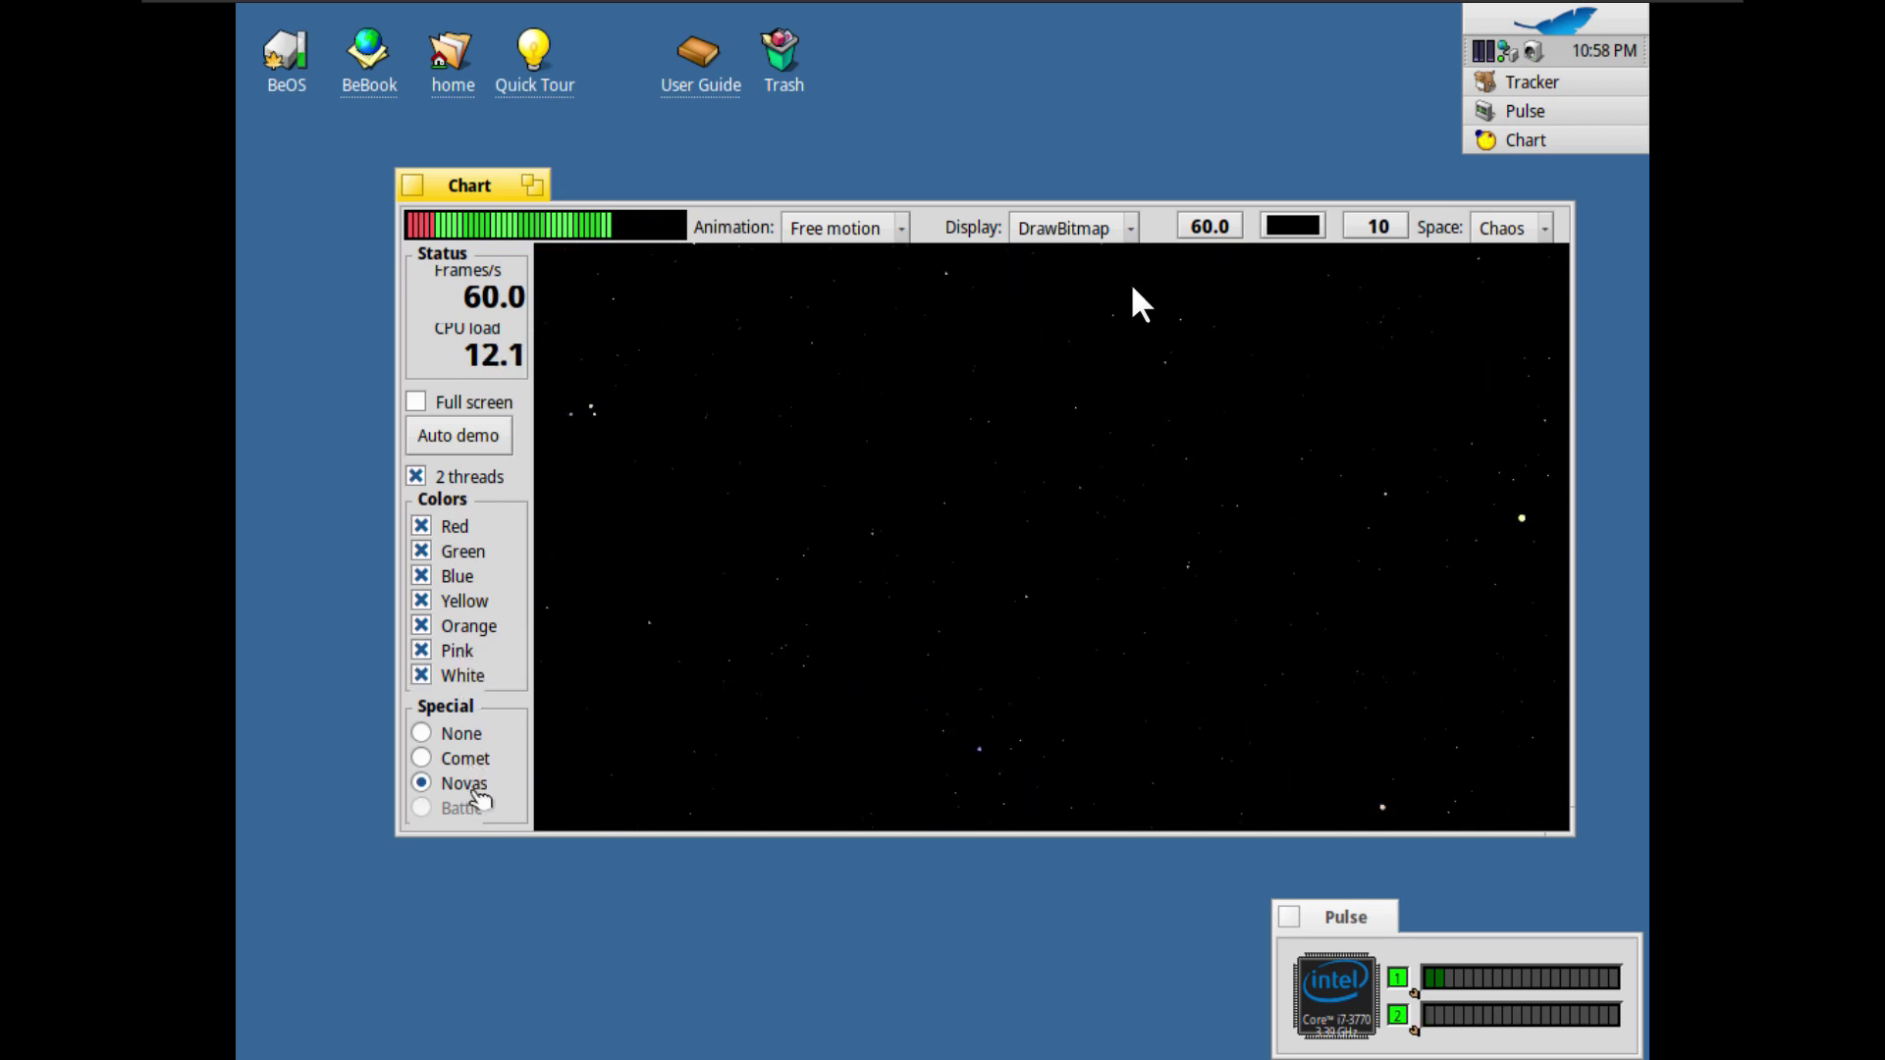
Step: Set Chart's refresh rate to the maximum of 600.0 f/s and close the rate setting
click(1232, 239)
drag(854, 481, 1023, 497)
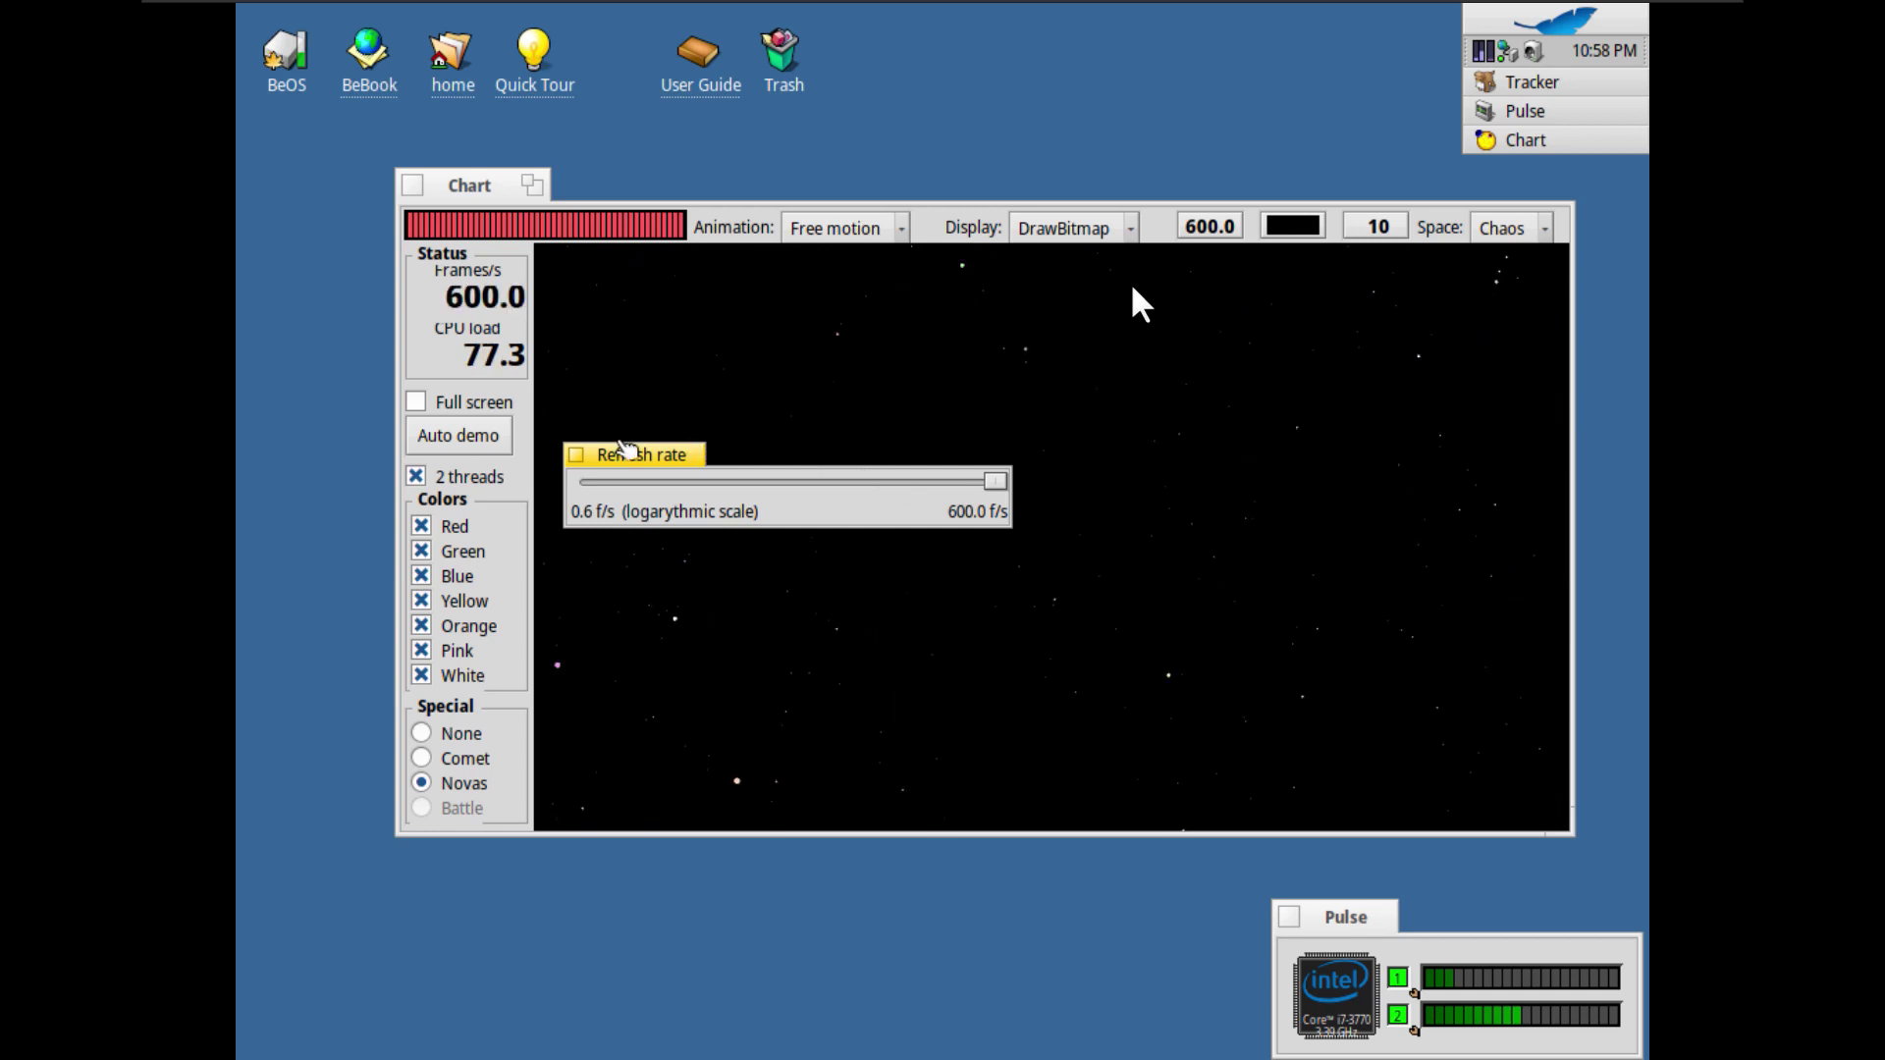
click(576, 454)
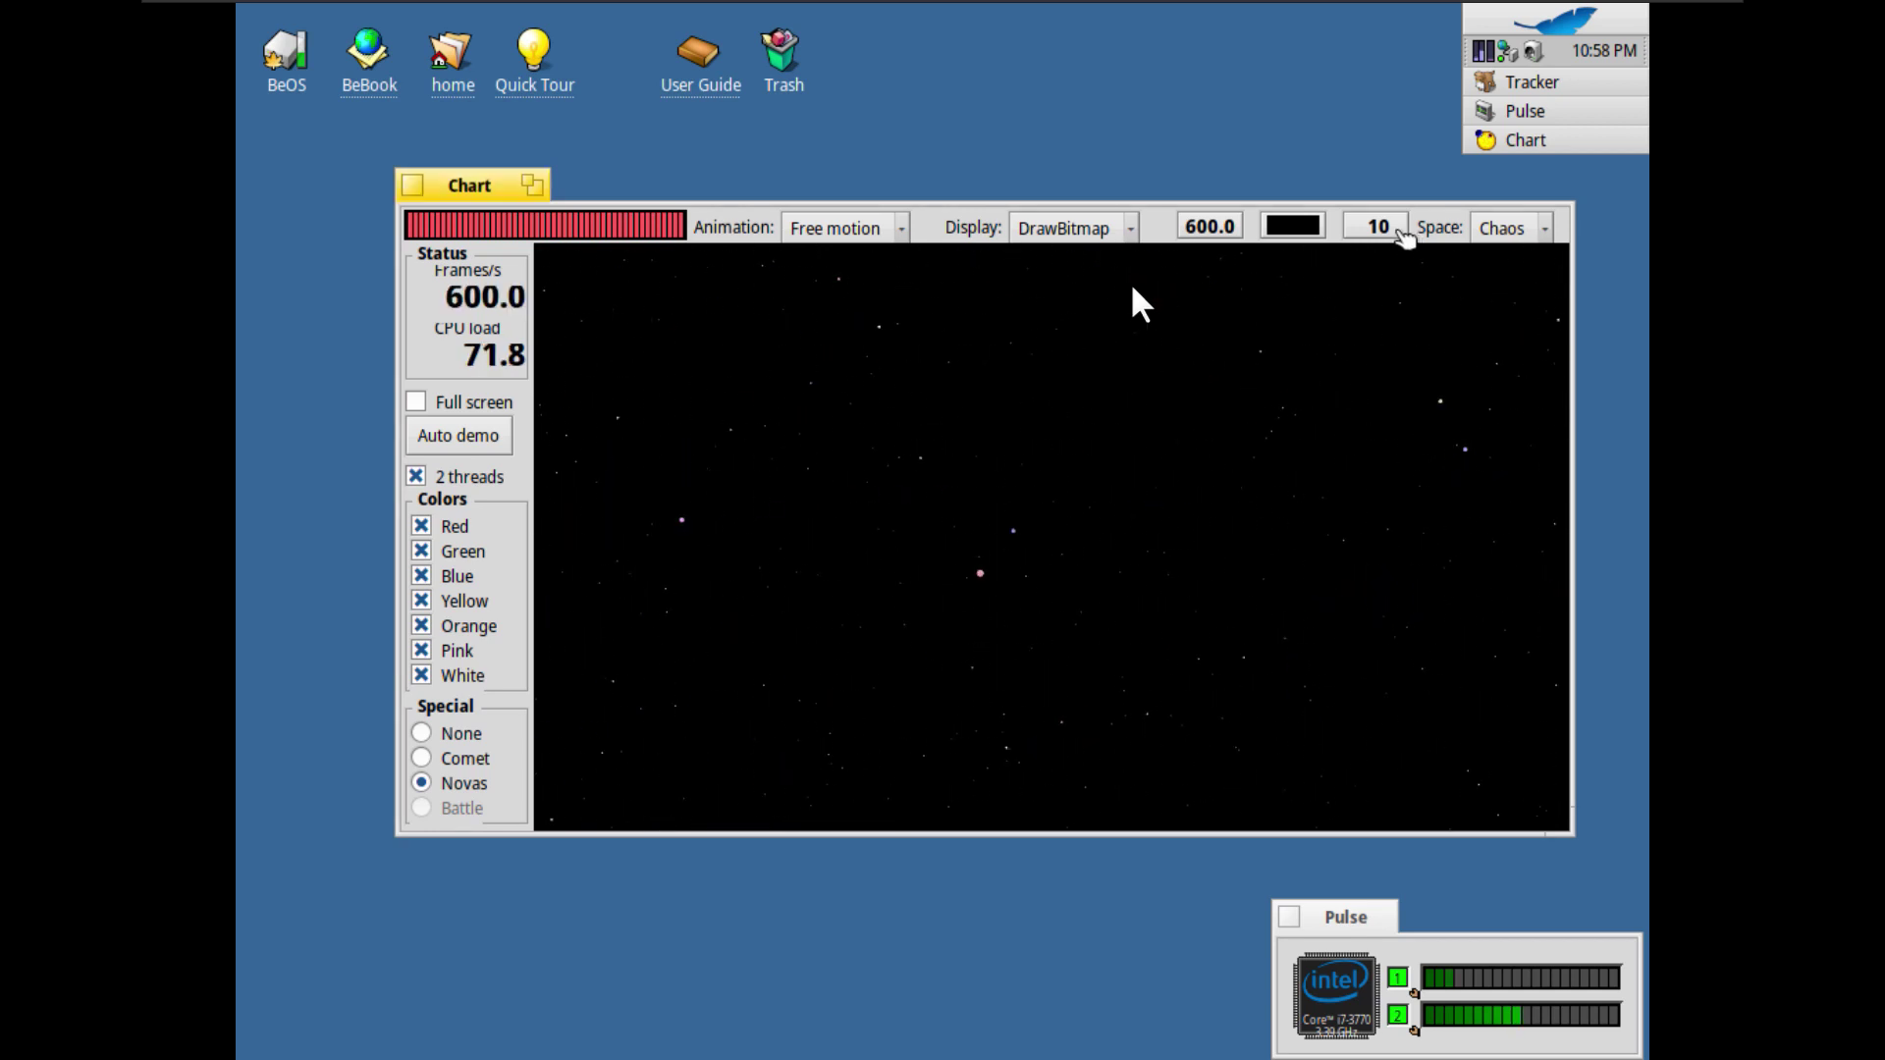
Step: Raise Chart's star density to 100% and close the demo after viewing the star field
click(1379, 228)
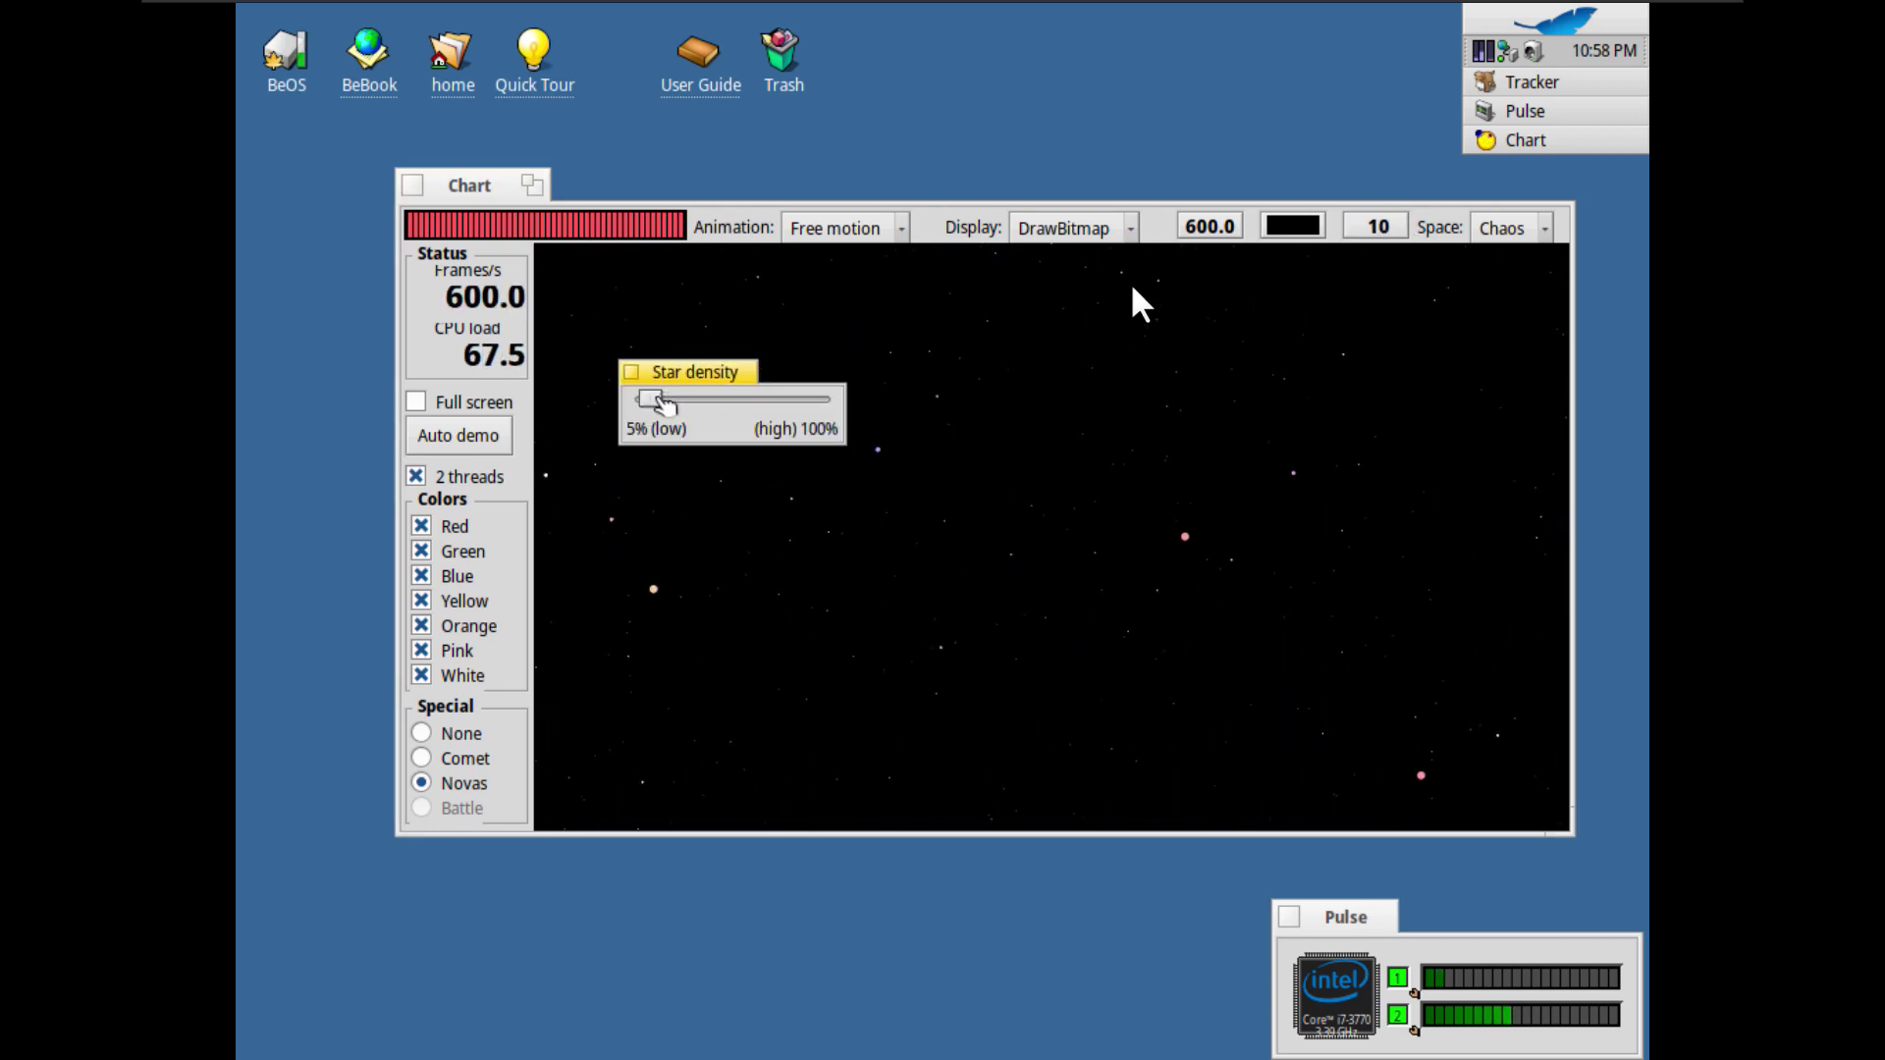
drag(658, 398, 896, 438)
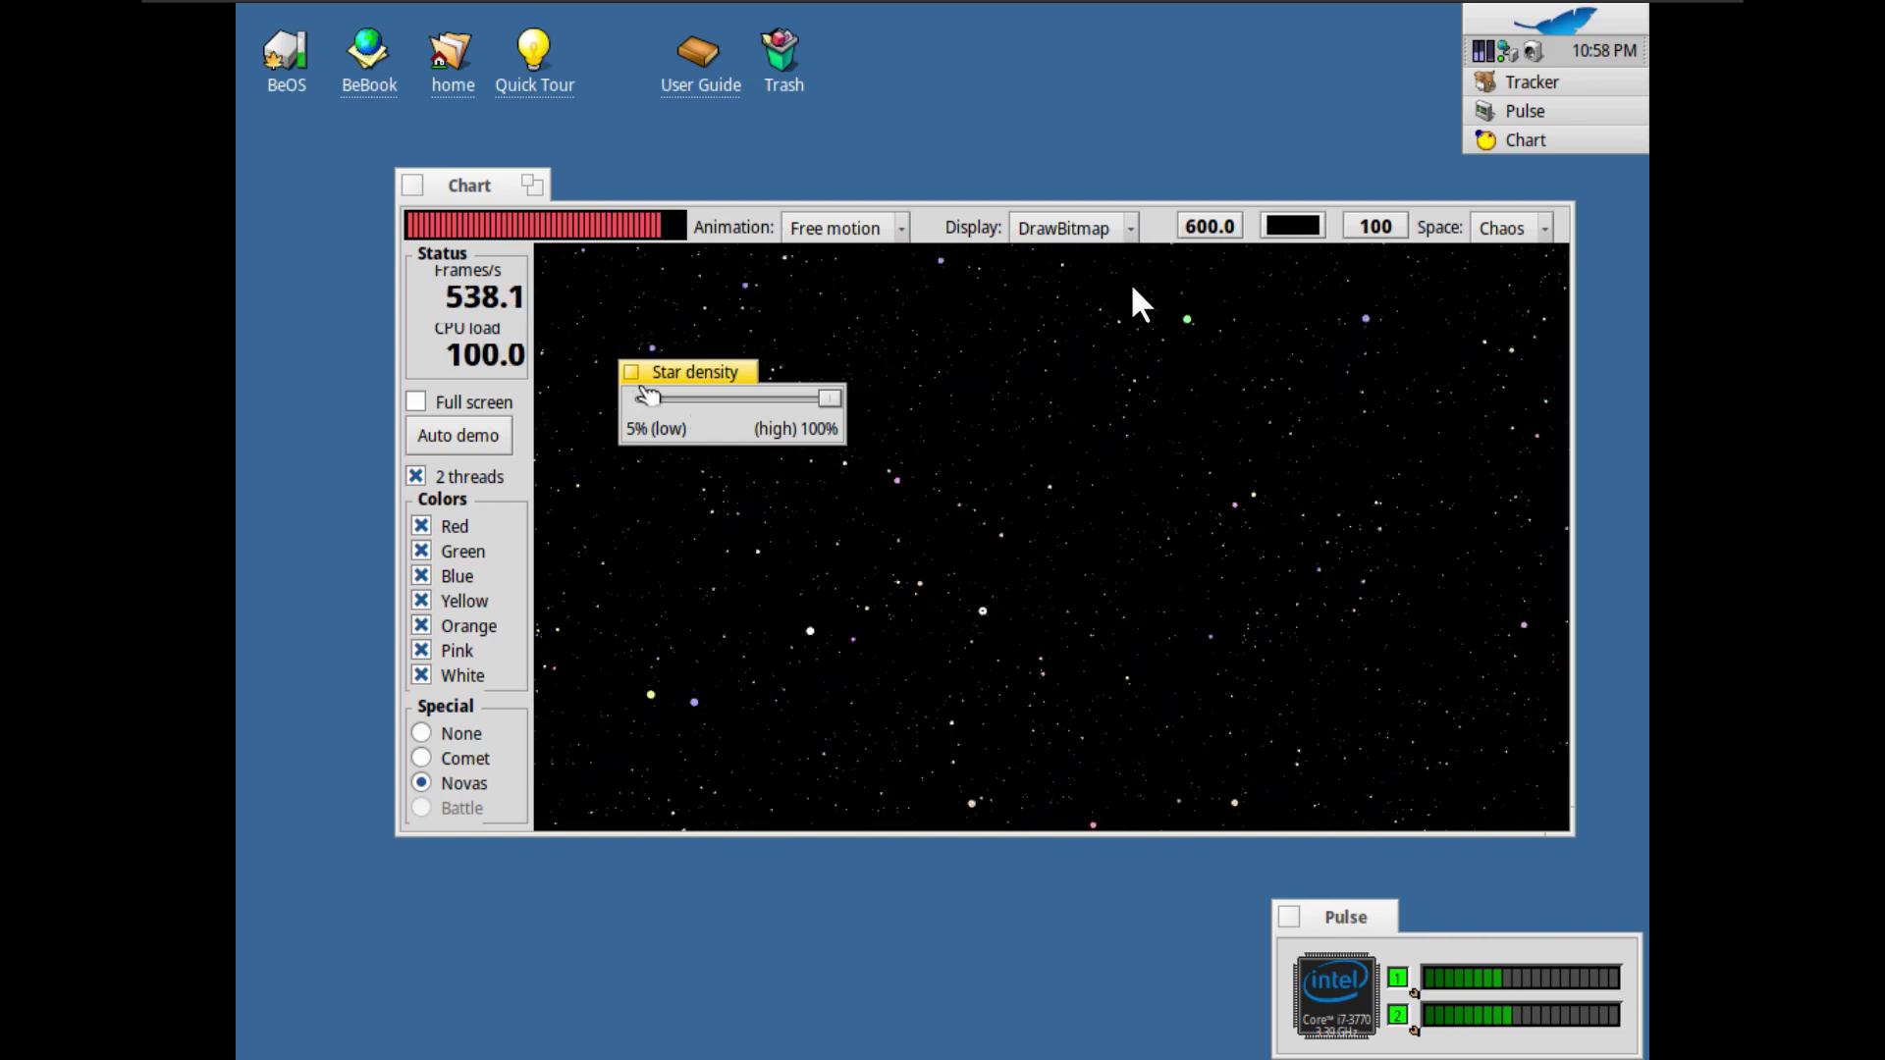
click(652, 381)
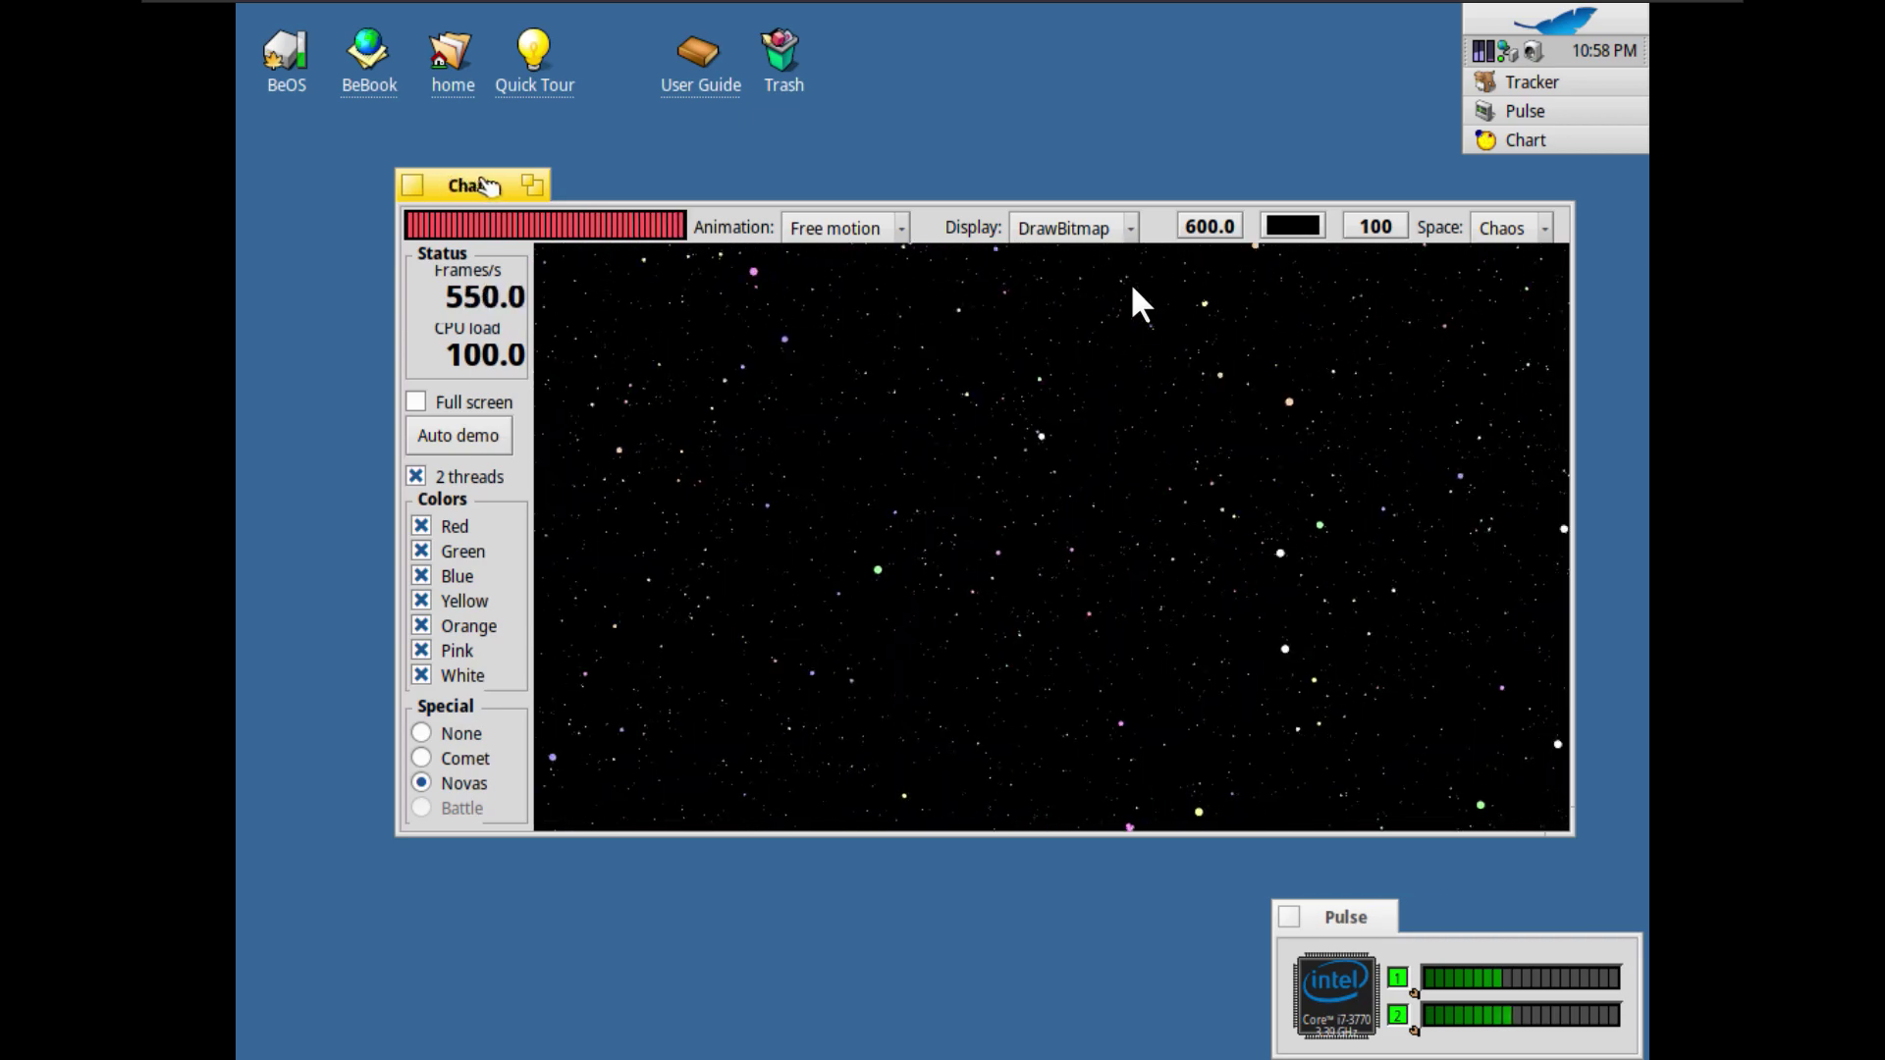
drag(452, 187, 546, 144)
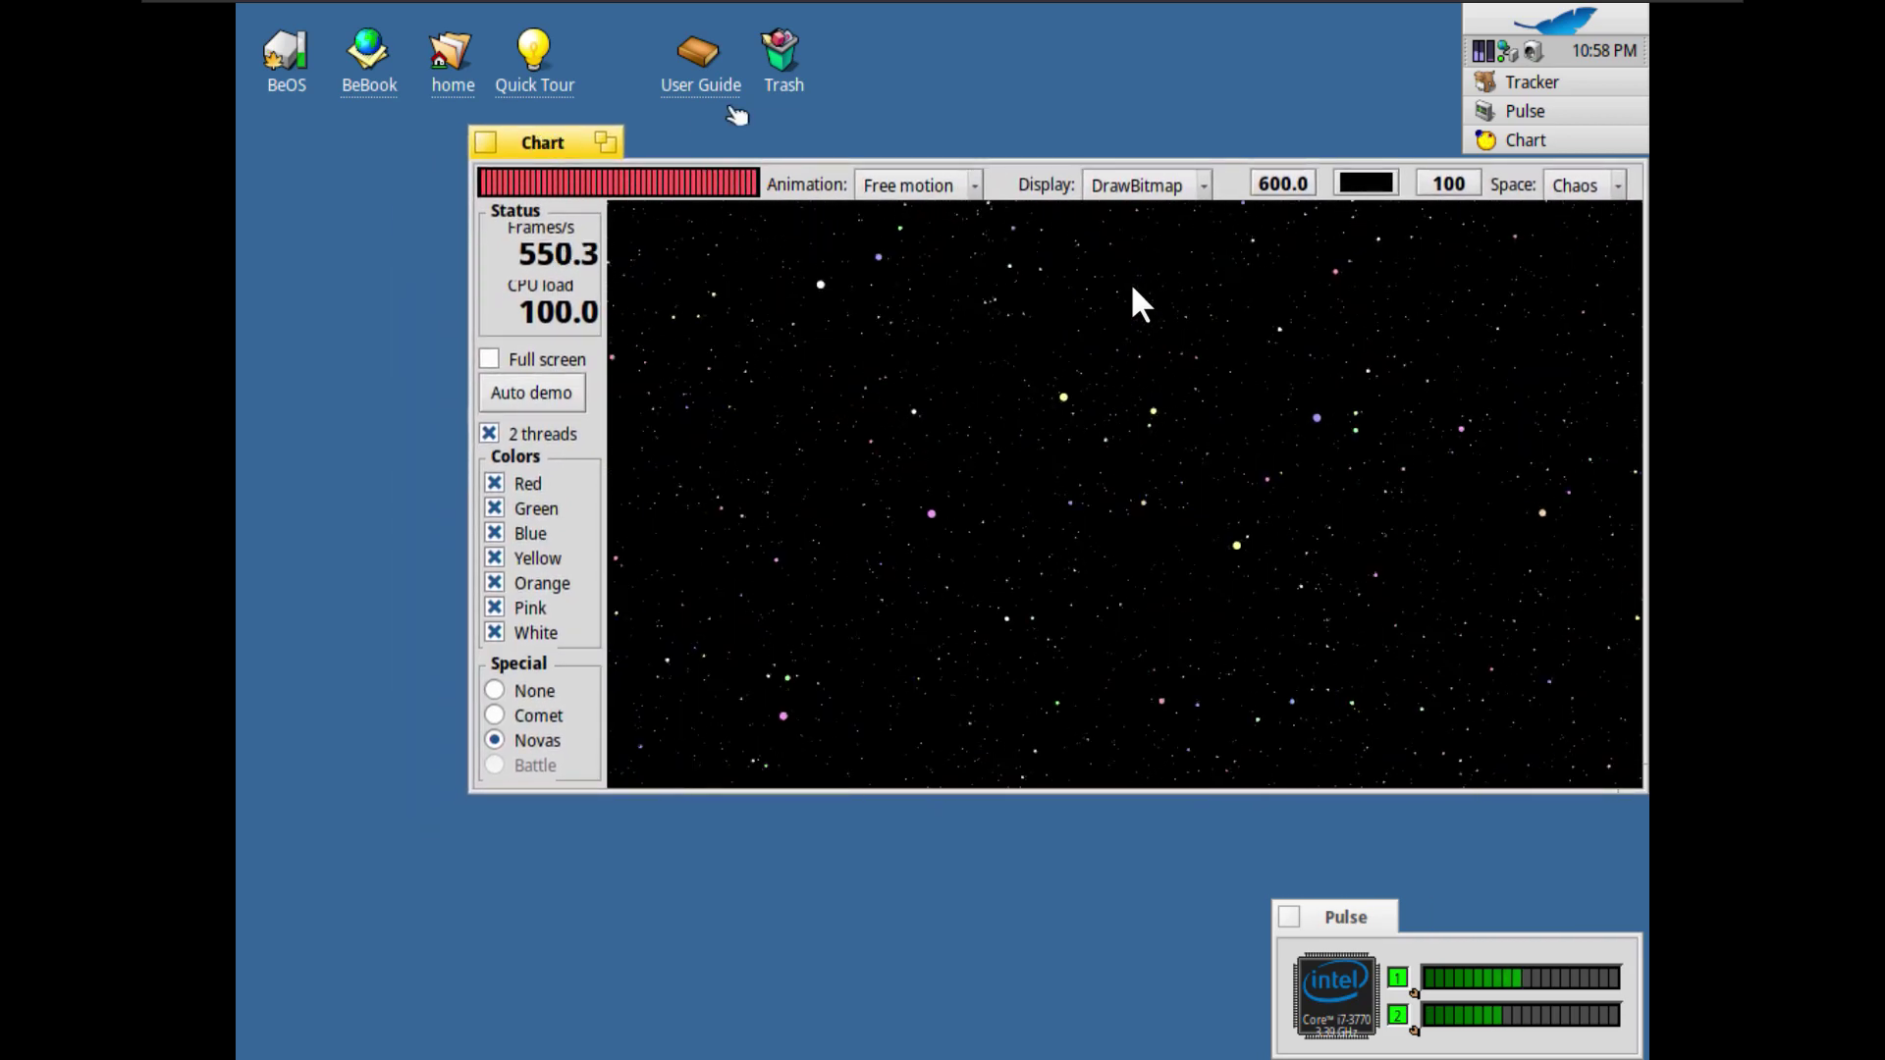
click(488, 146)
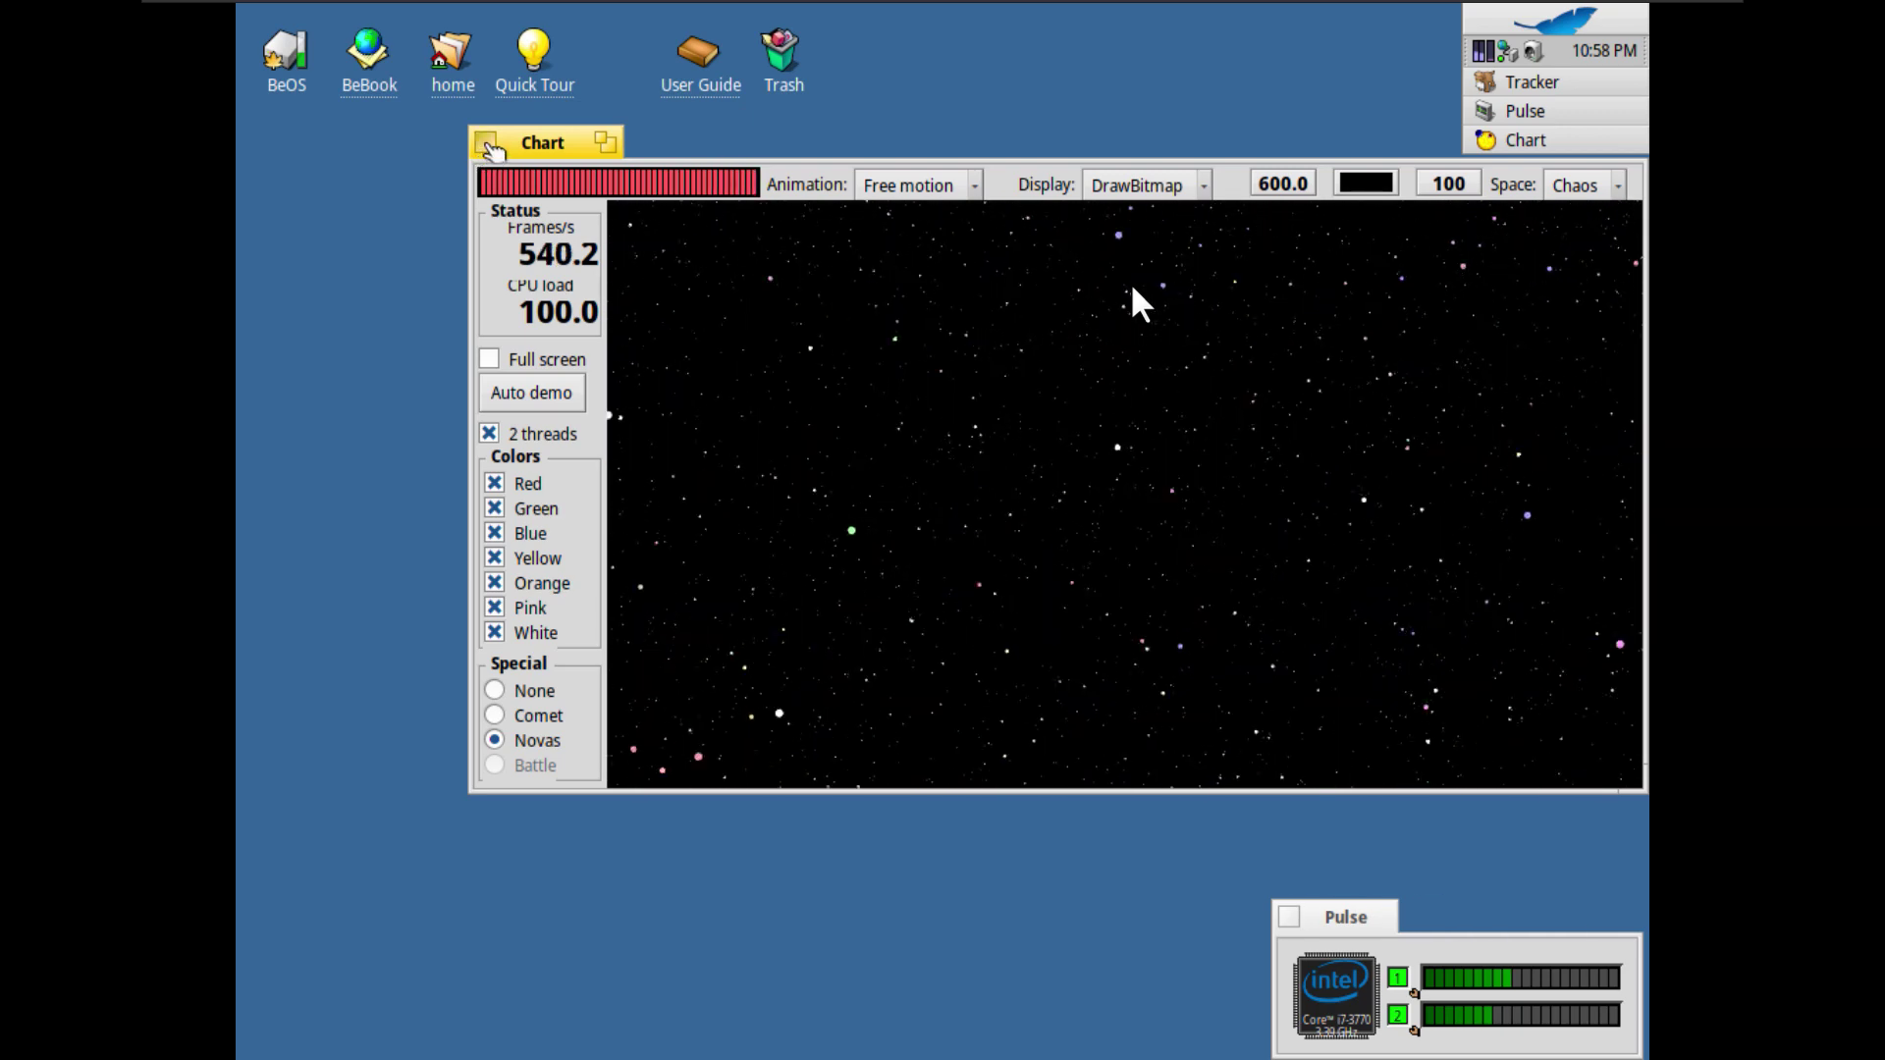
Step: Open the About Haiku information and read the system details and credits through to the final license entries
click(1522, 22)
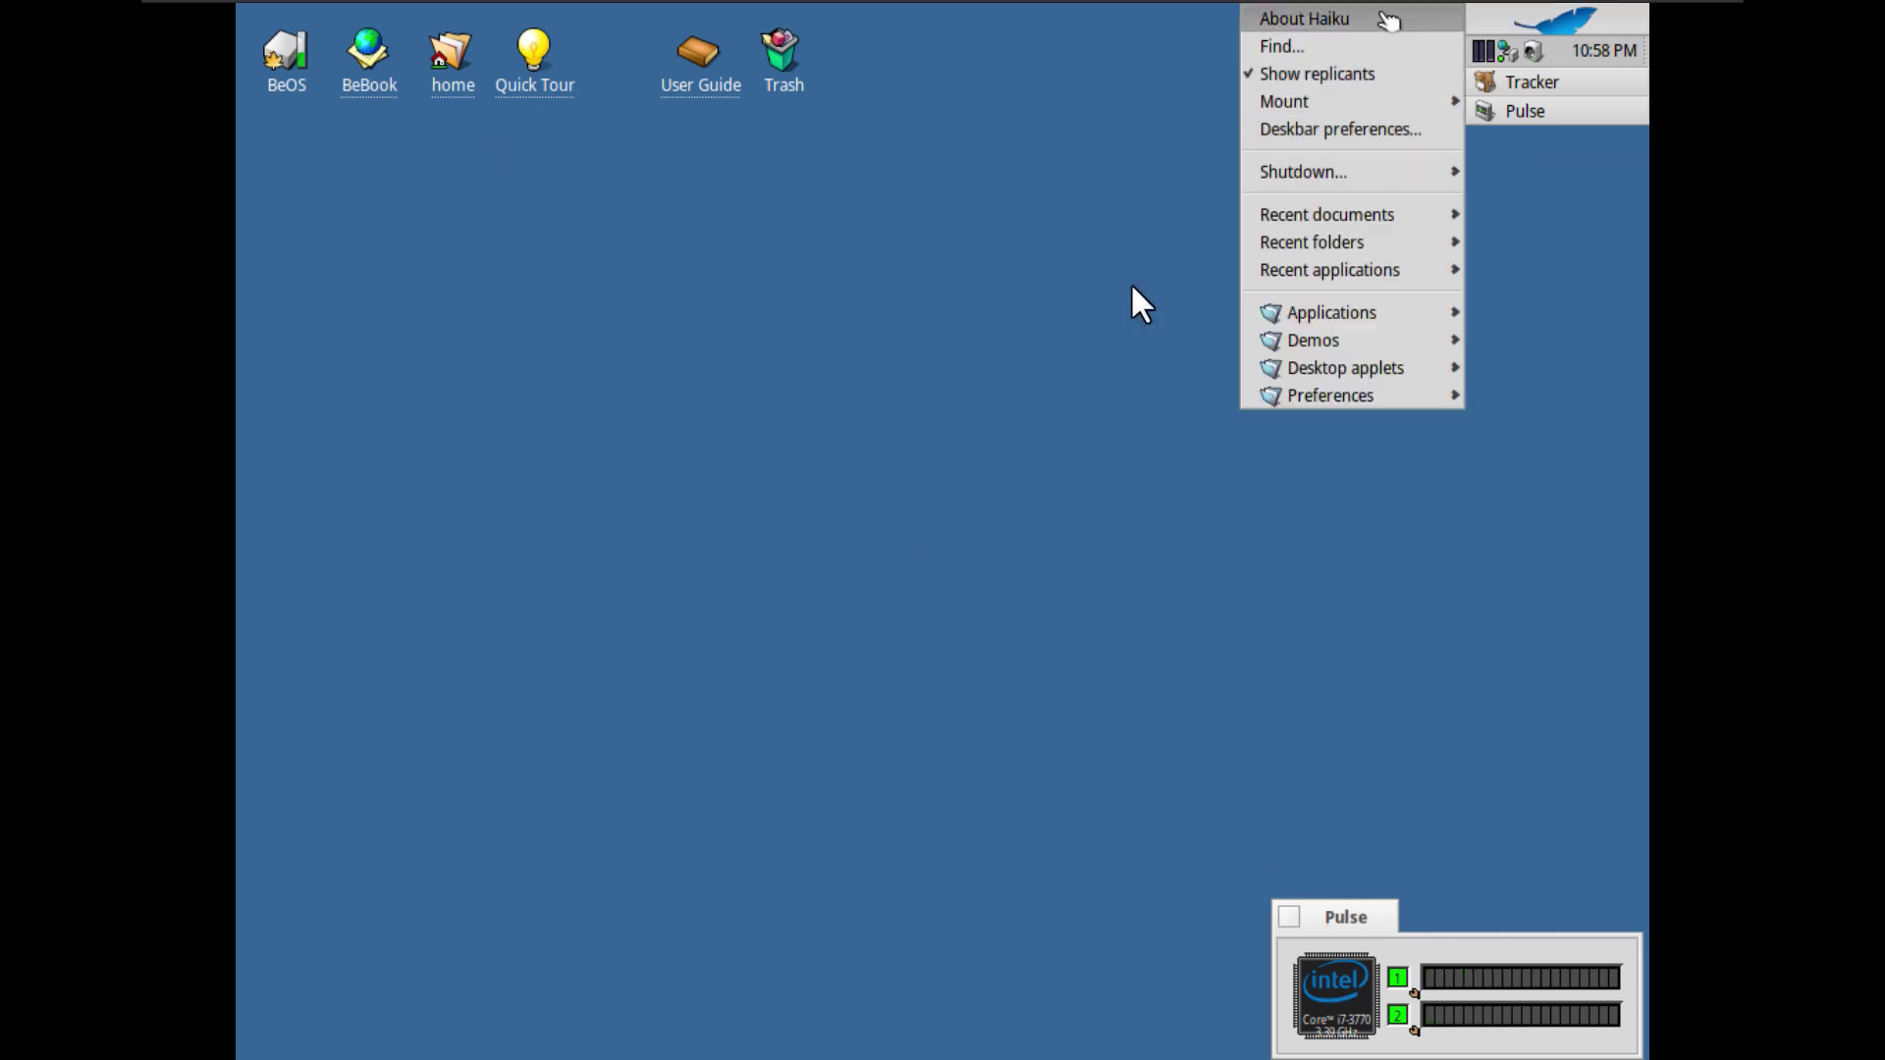
click(1385, 17)
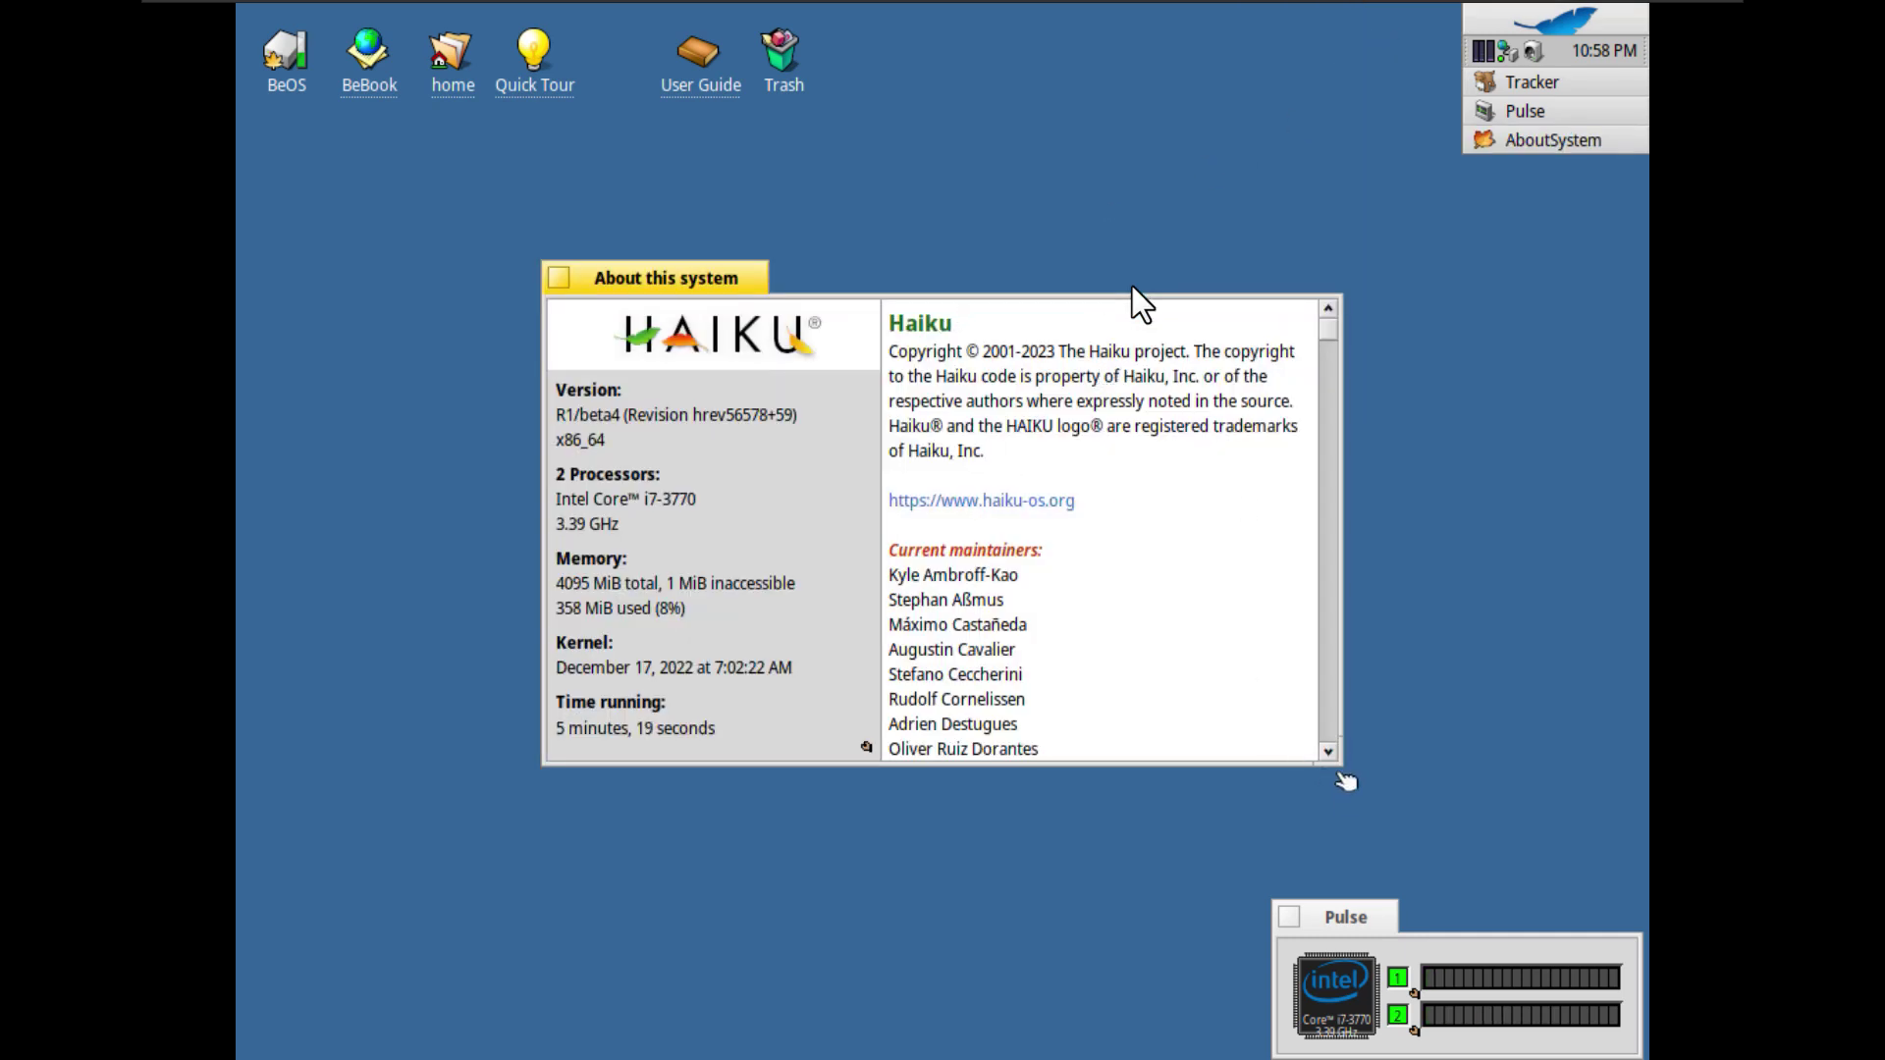
click(1330, 753)
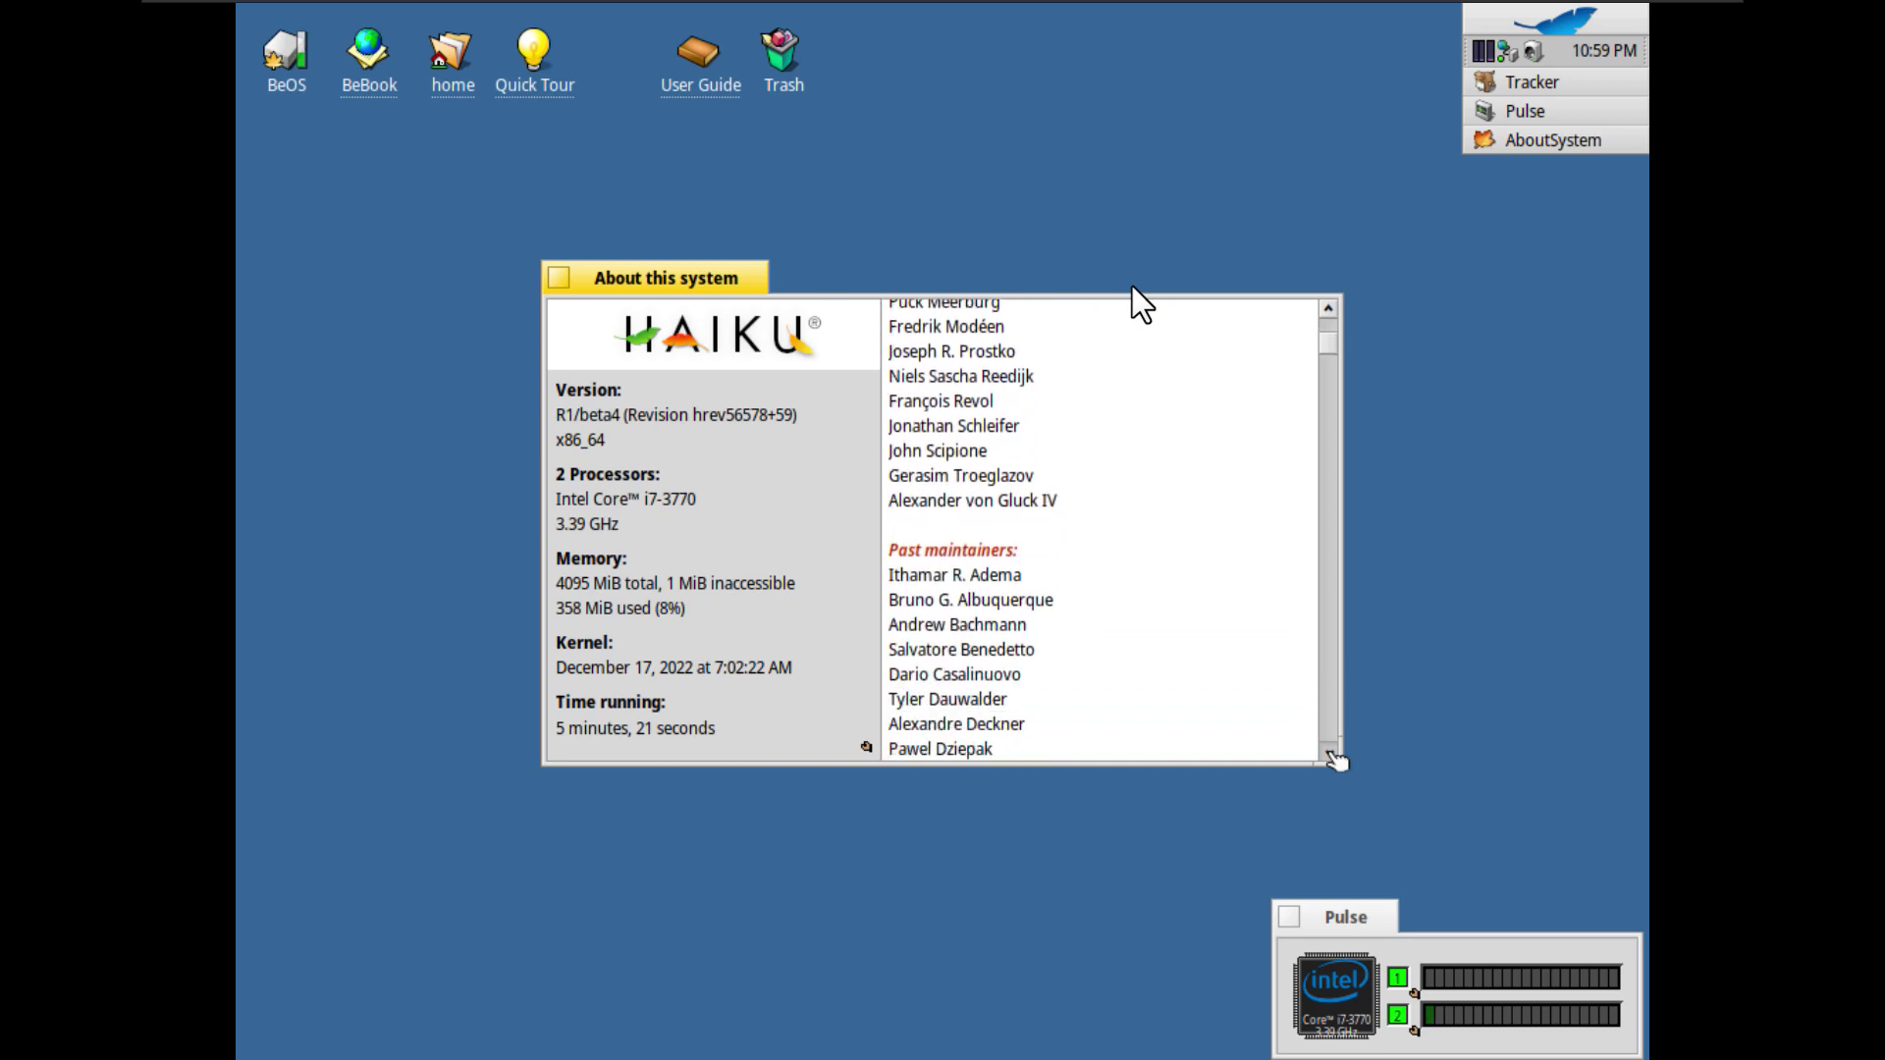
drag(1334, 756, 1333, 756)
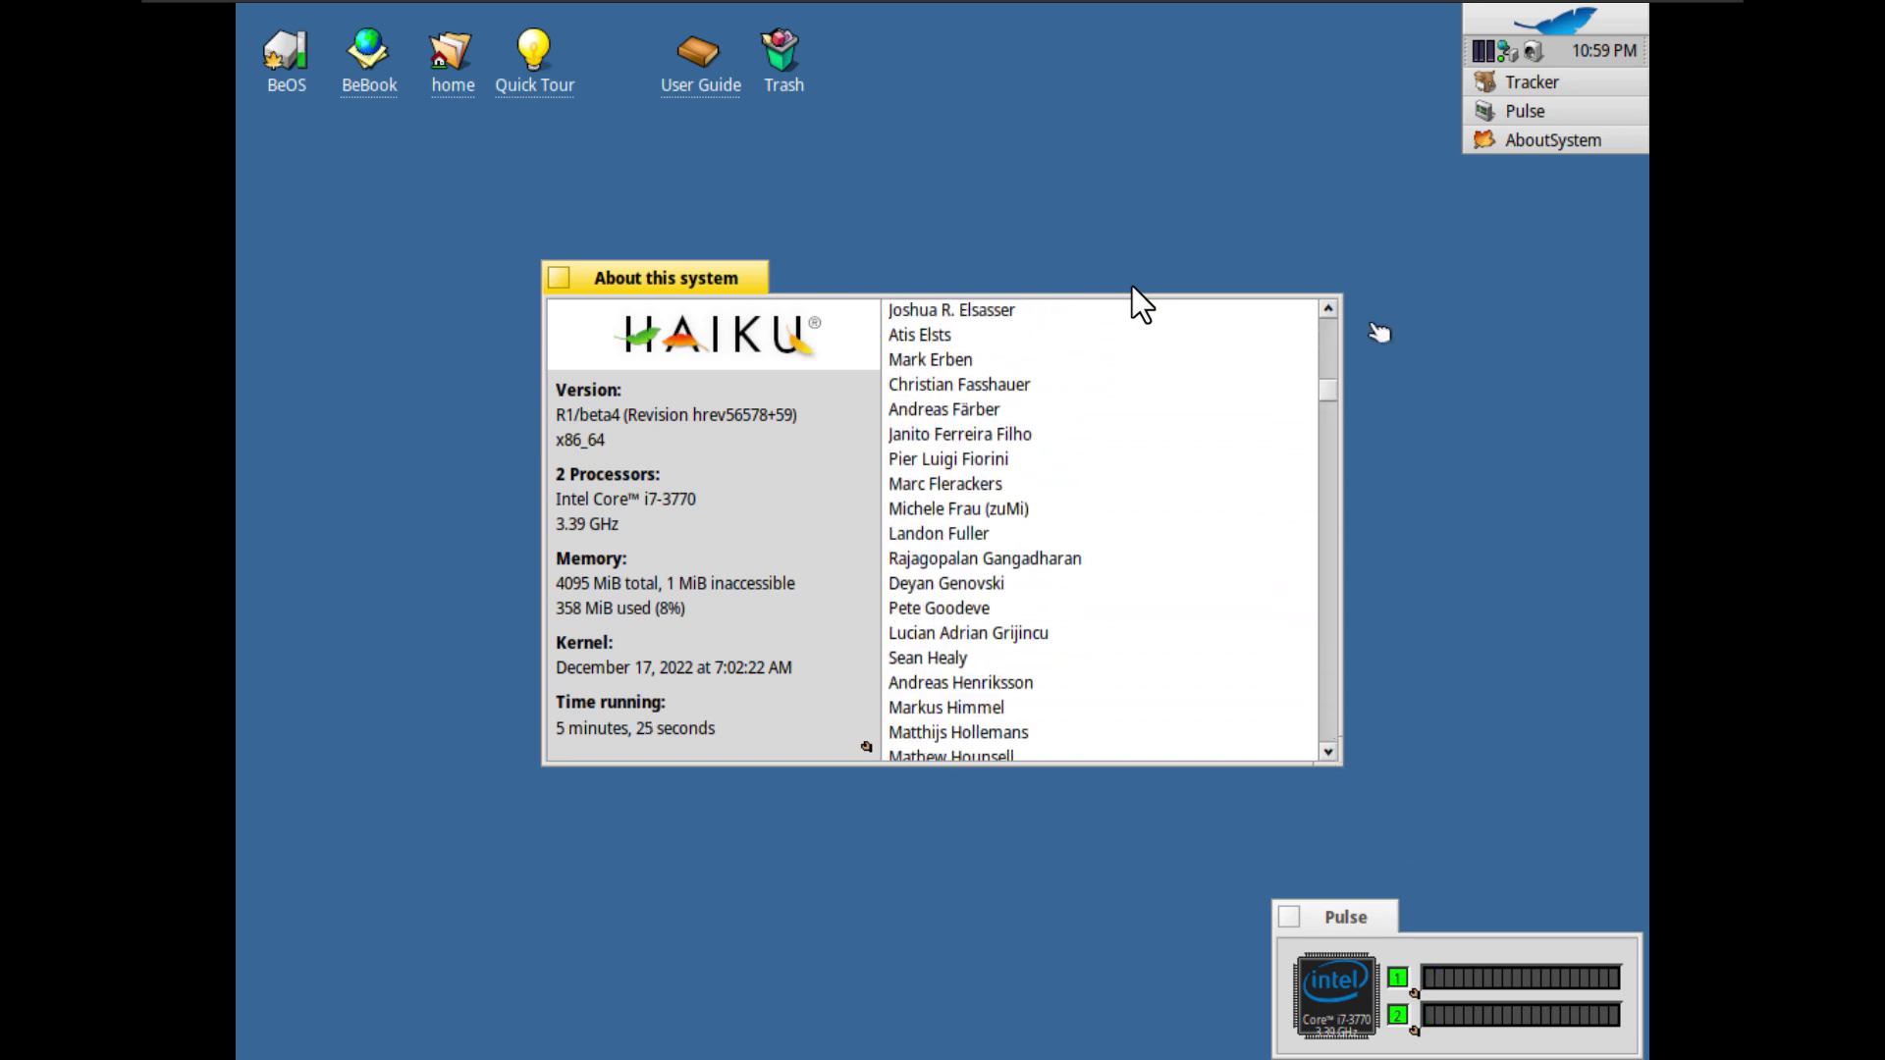
drag(1342, 390, 1329, 749)
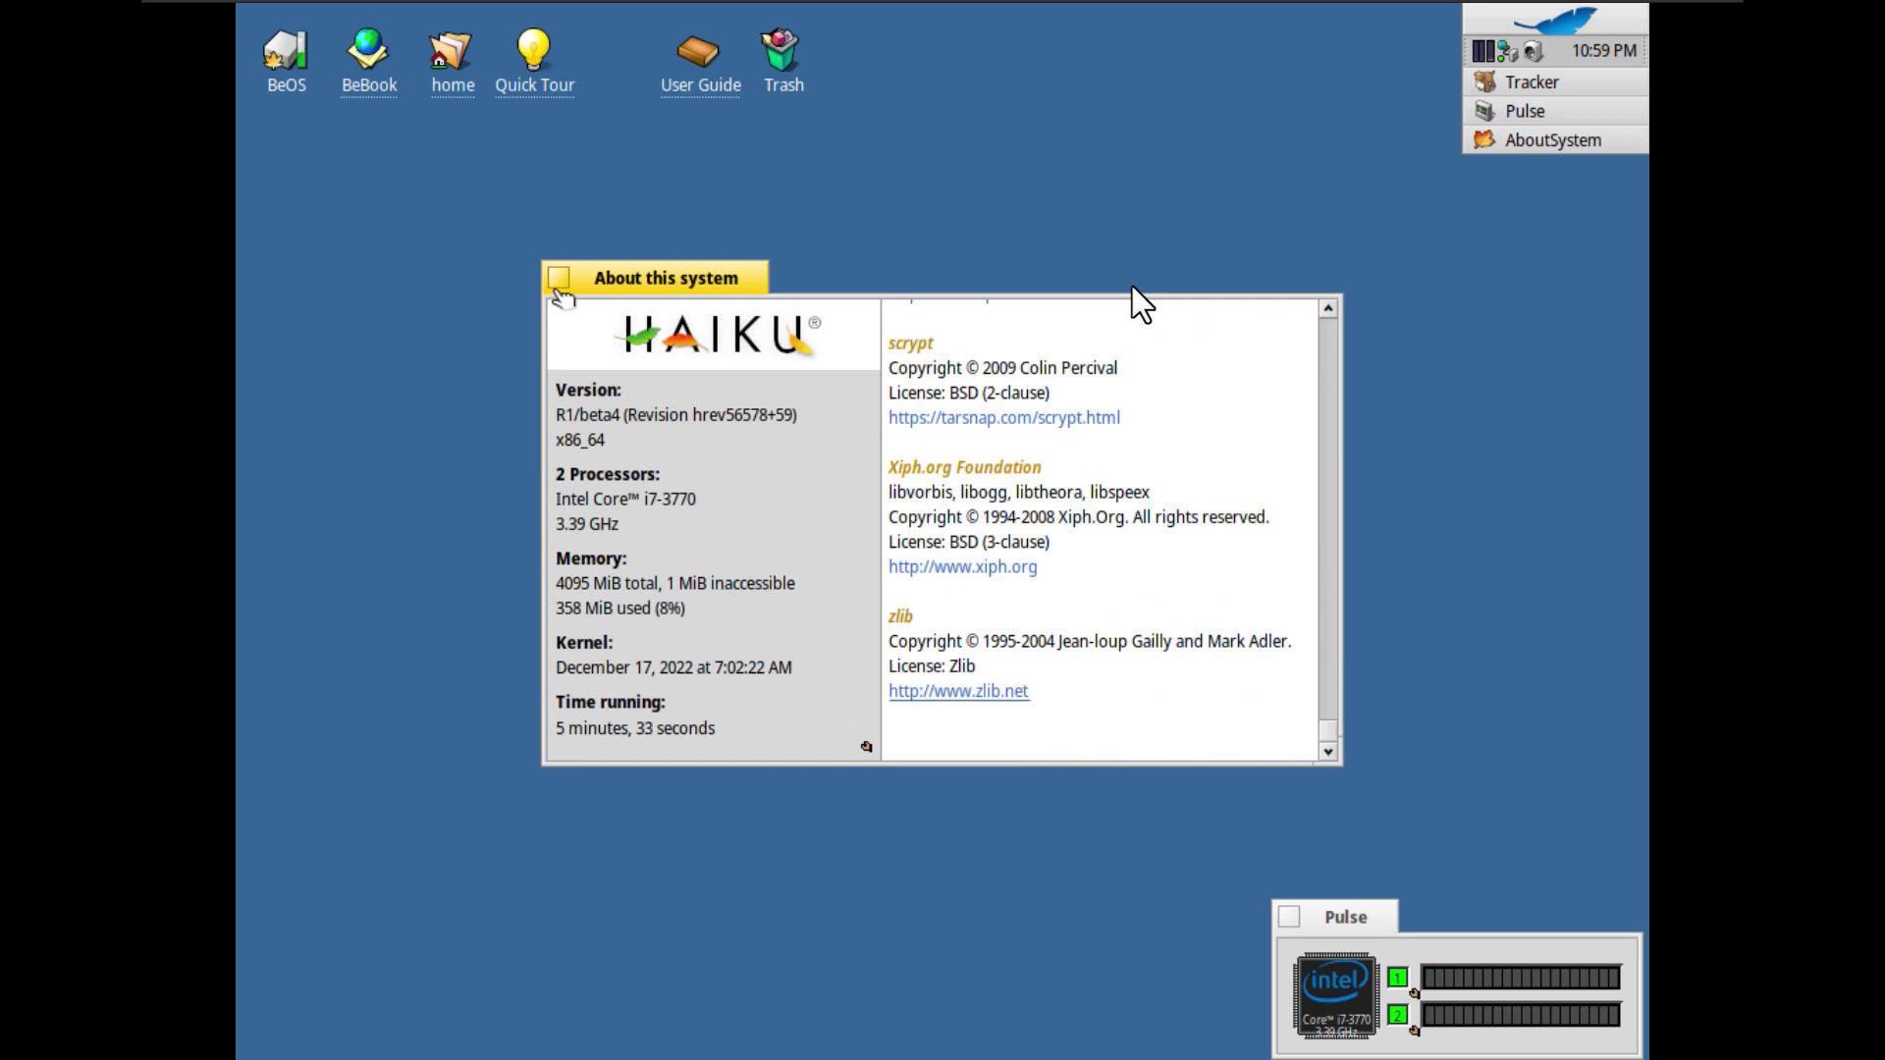
drag(624, 283, 931, 146)
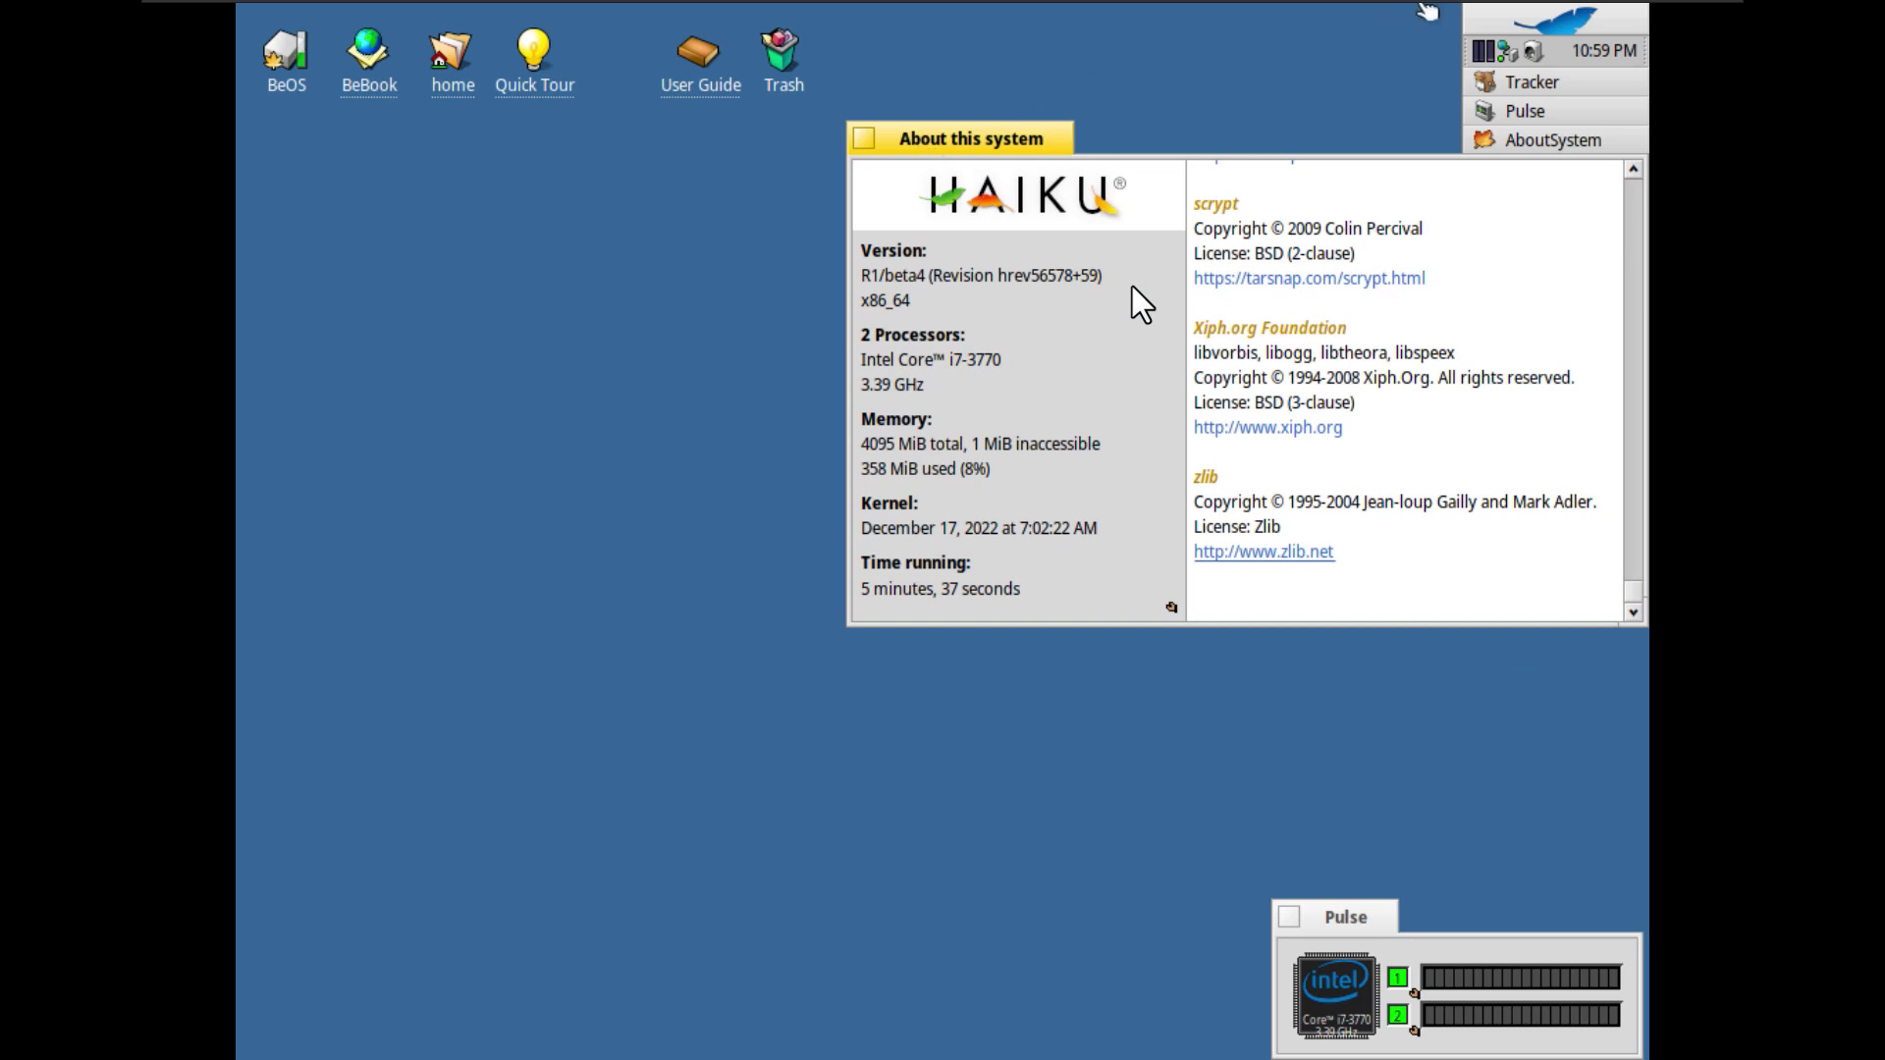
Step: Open a Terminal, place it beside the system information window, and run neofetch
click(1541, 22)
mouse_move(1321, 314)
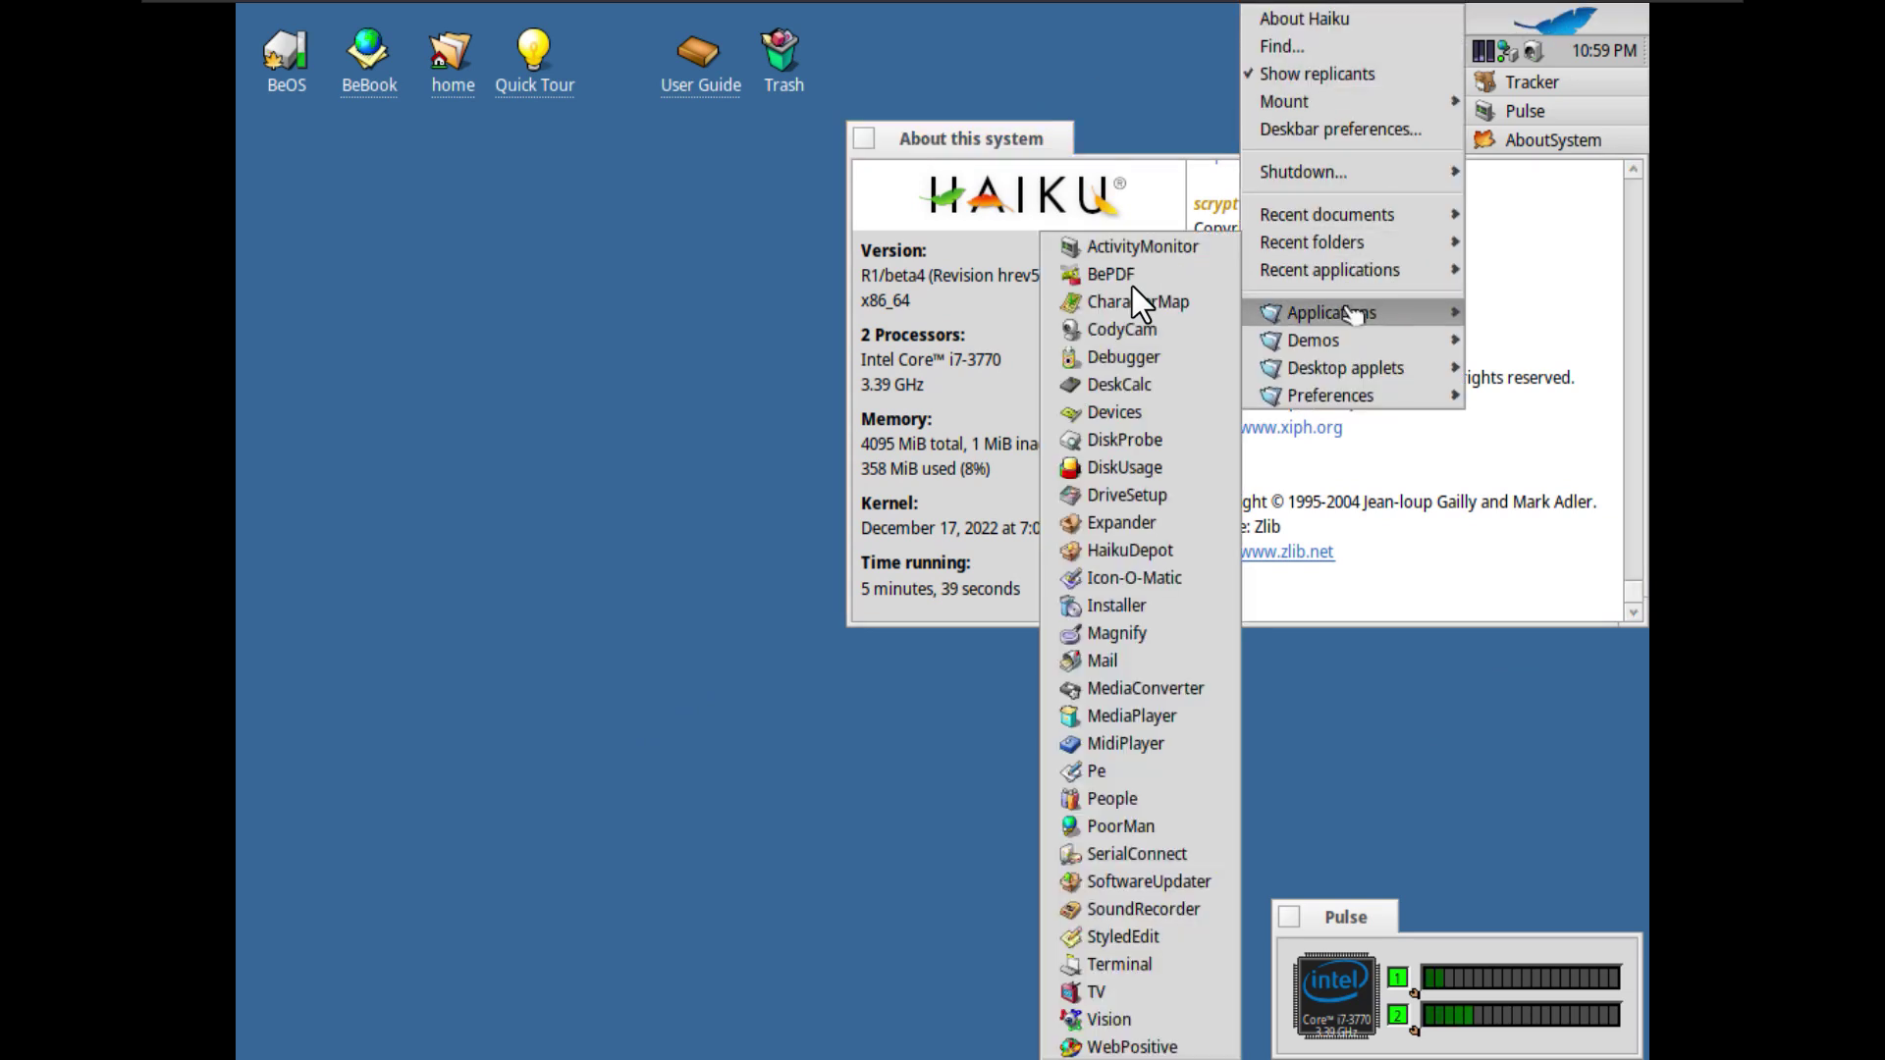
click(1120, 964)
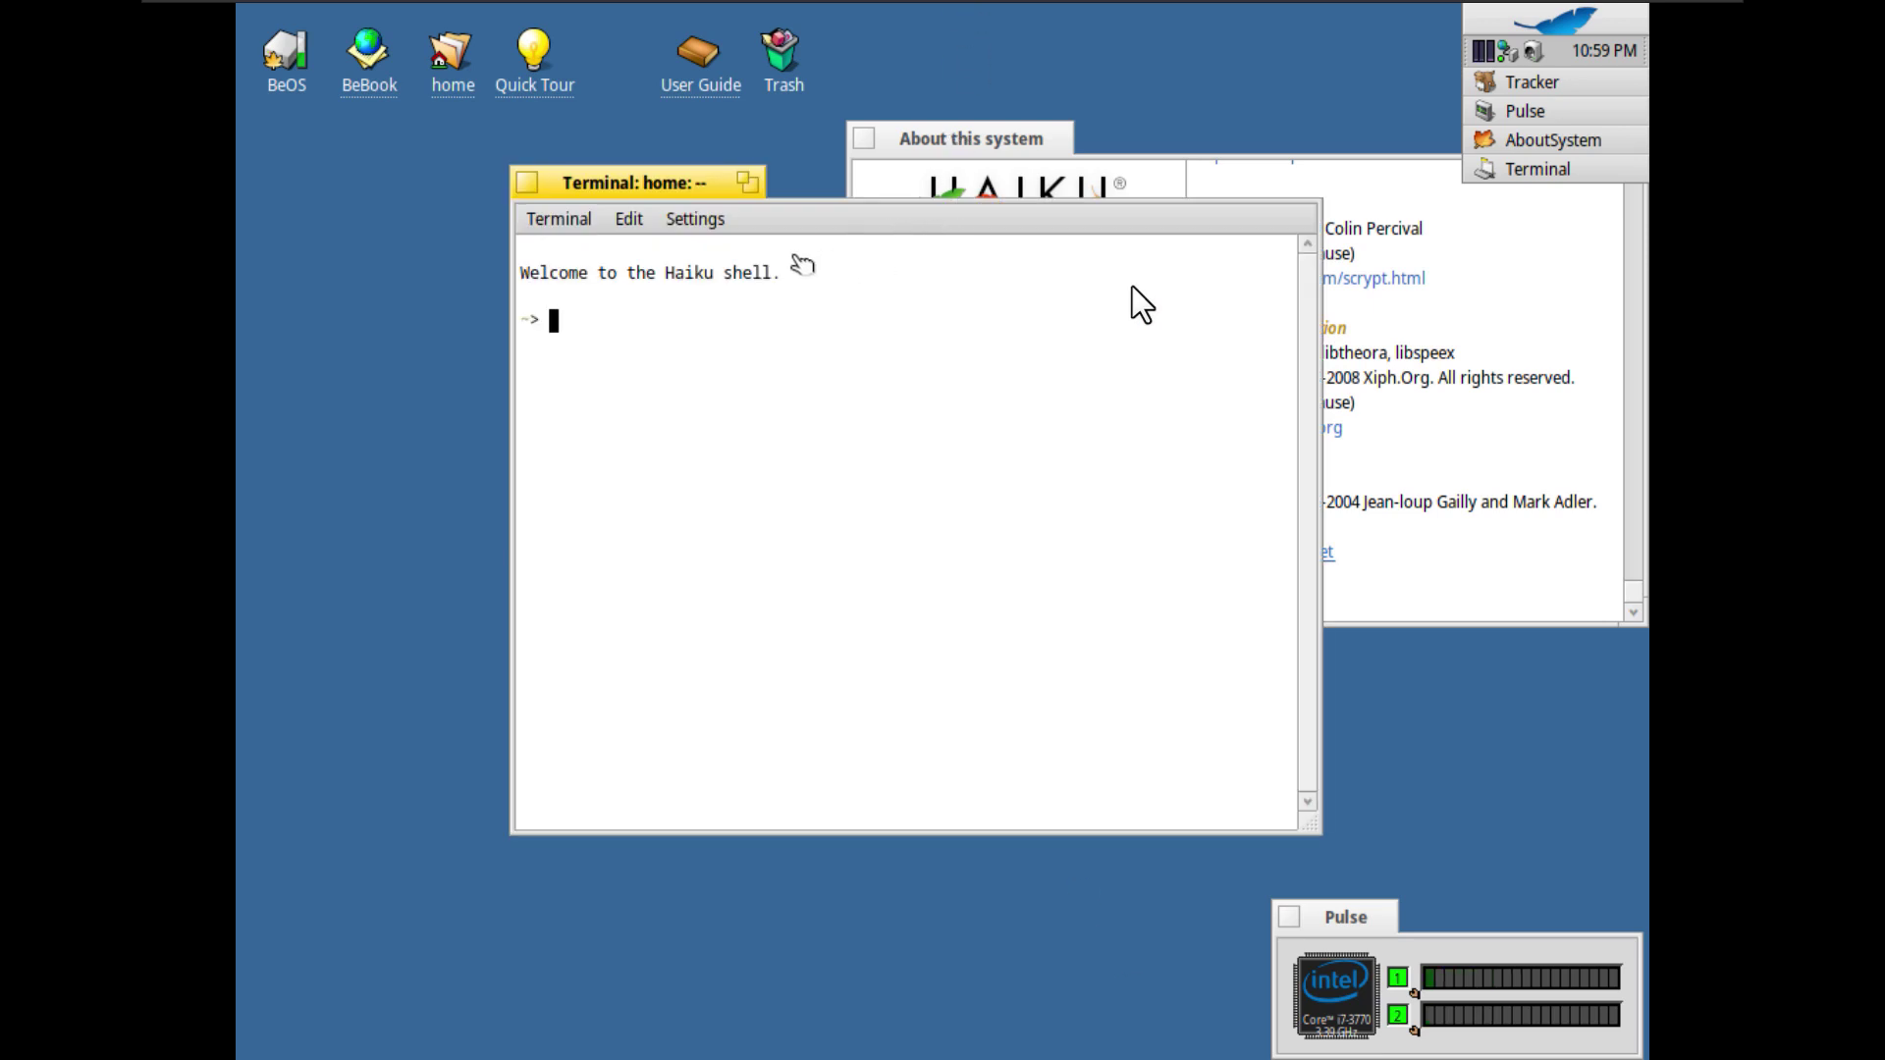
drag(668, 183, 501, 367)
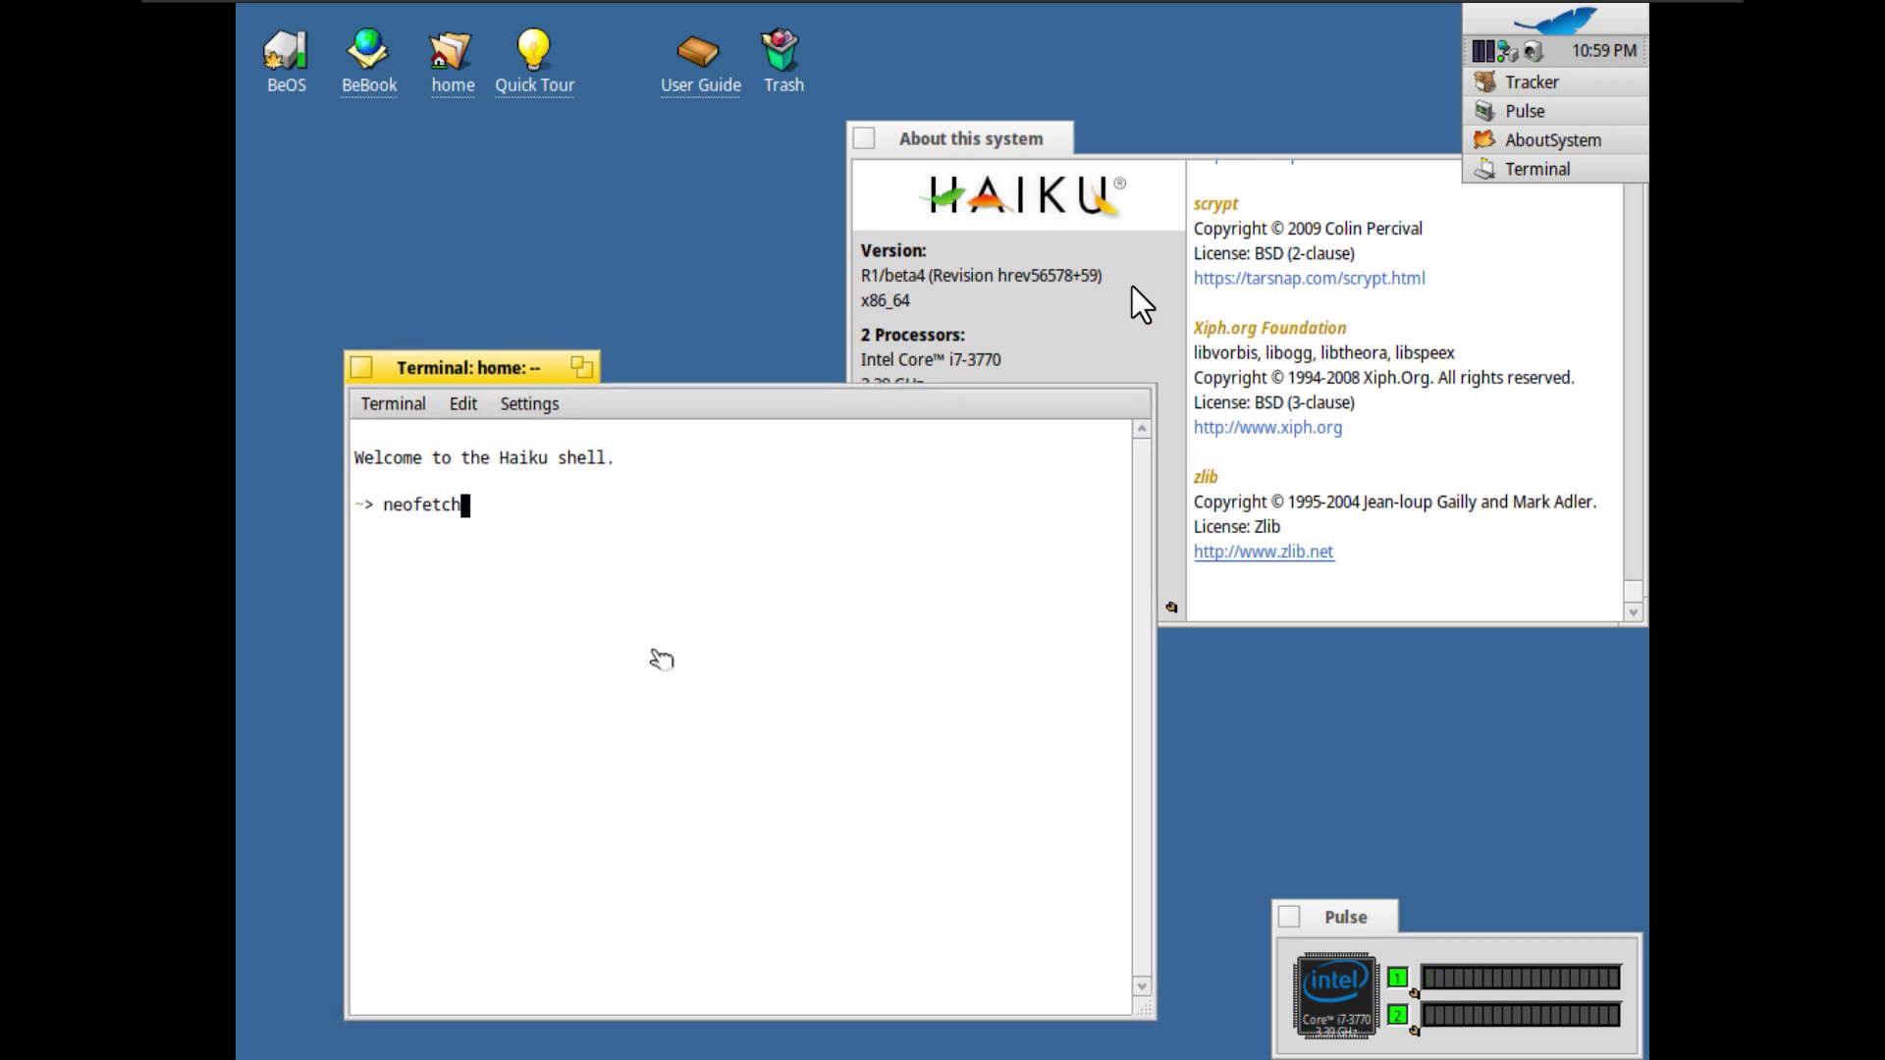
key(Return)
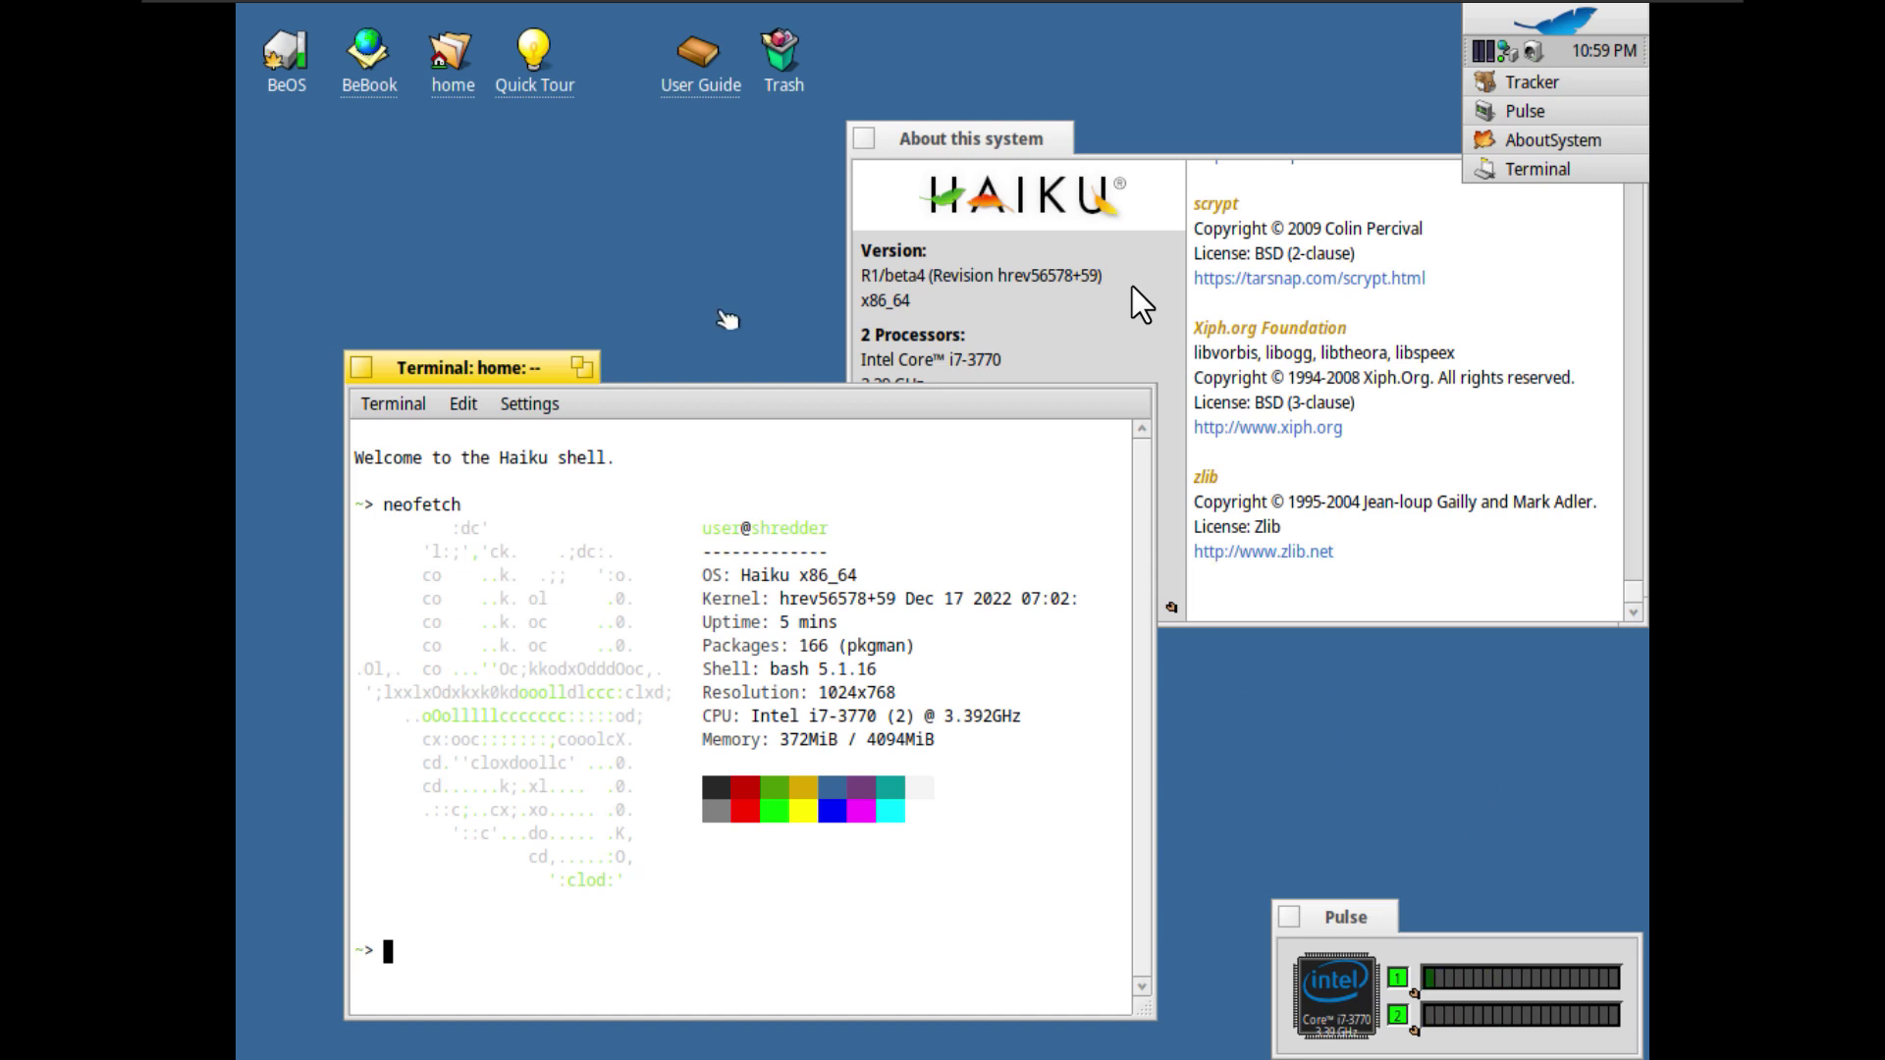
Step: Close the Terminal and About this system windows and power off Haiku
click(361, 370)
click(866, 140)
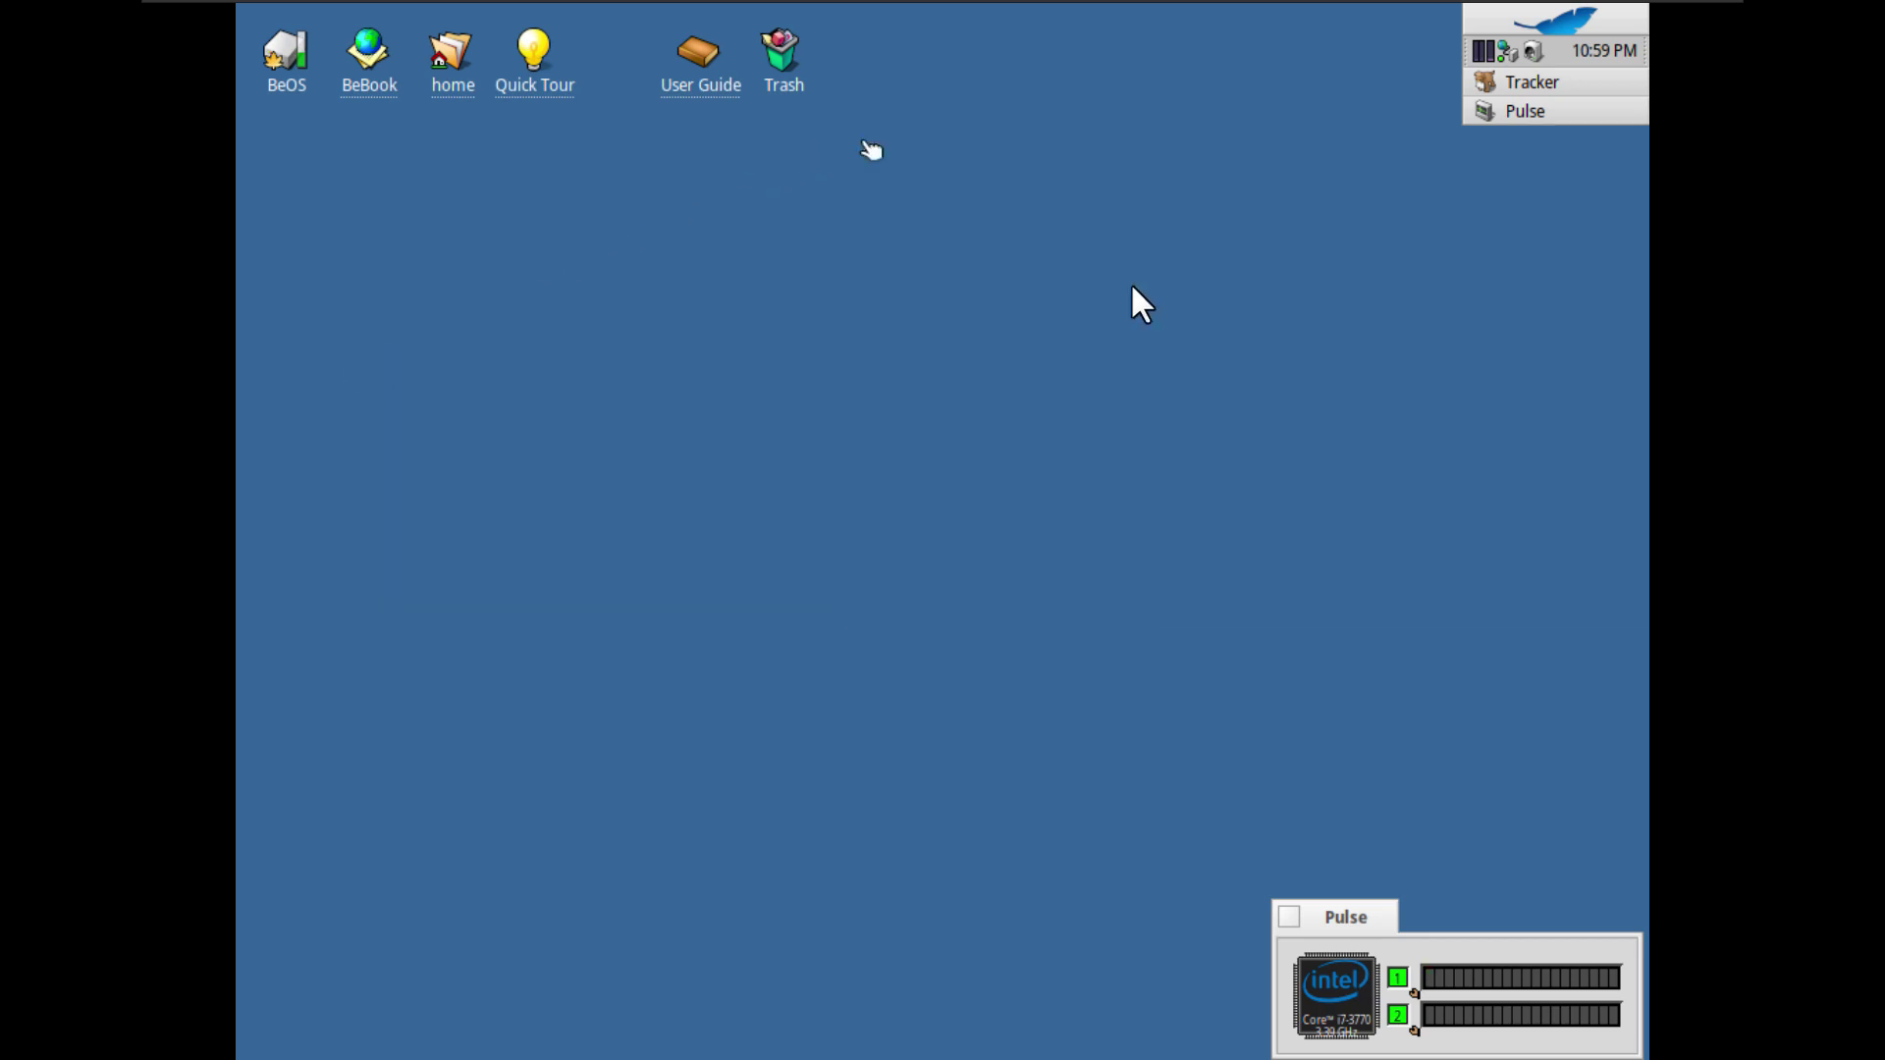
click(1552, 14)
mouse_move(1431, 175)
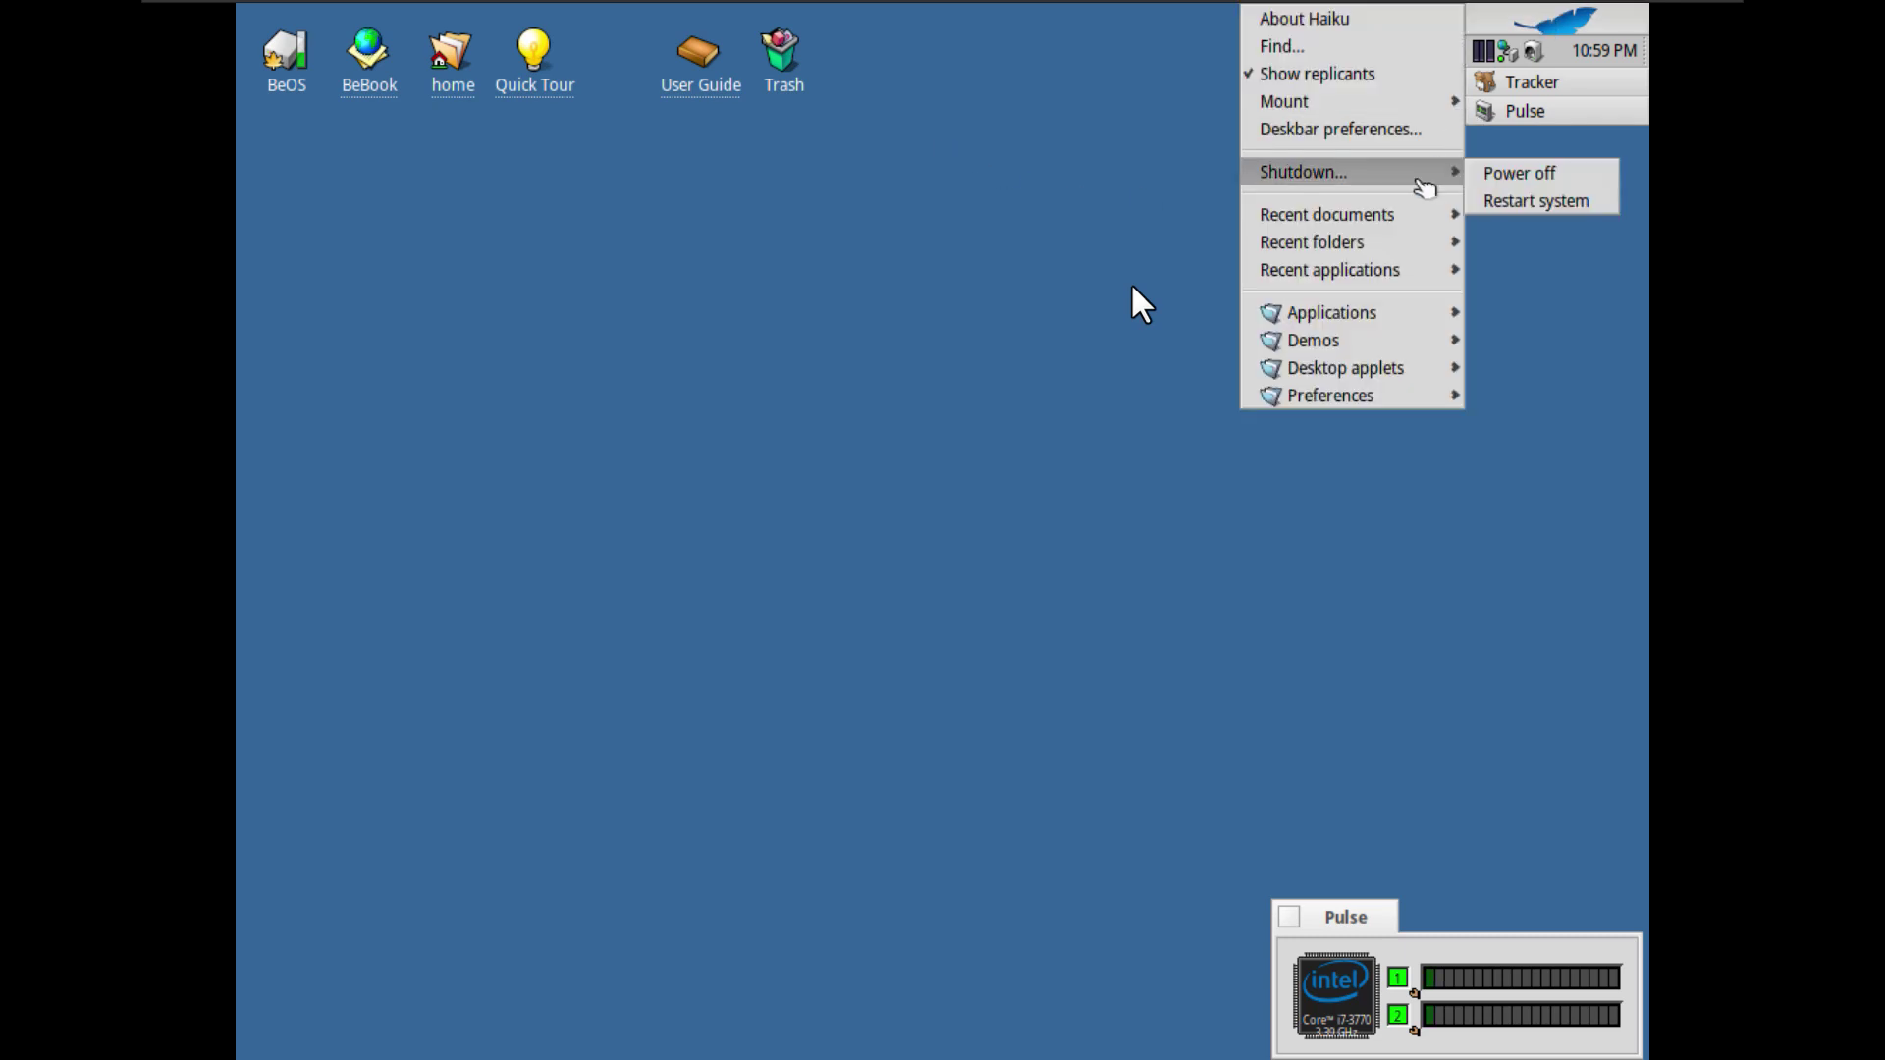
click(1499, 175)
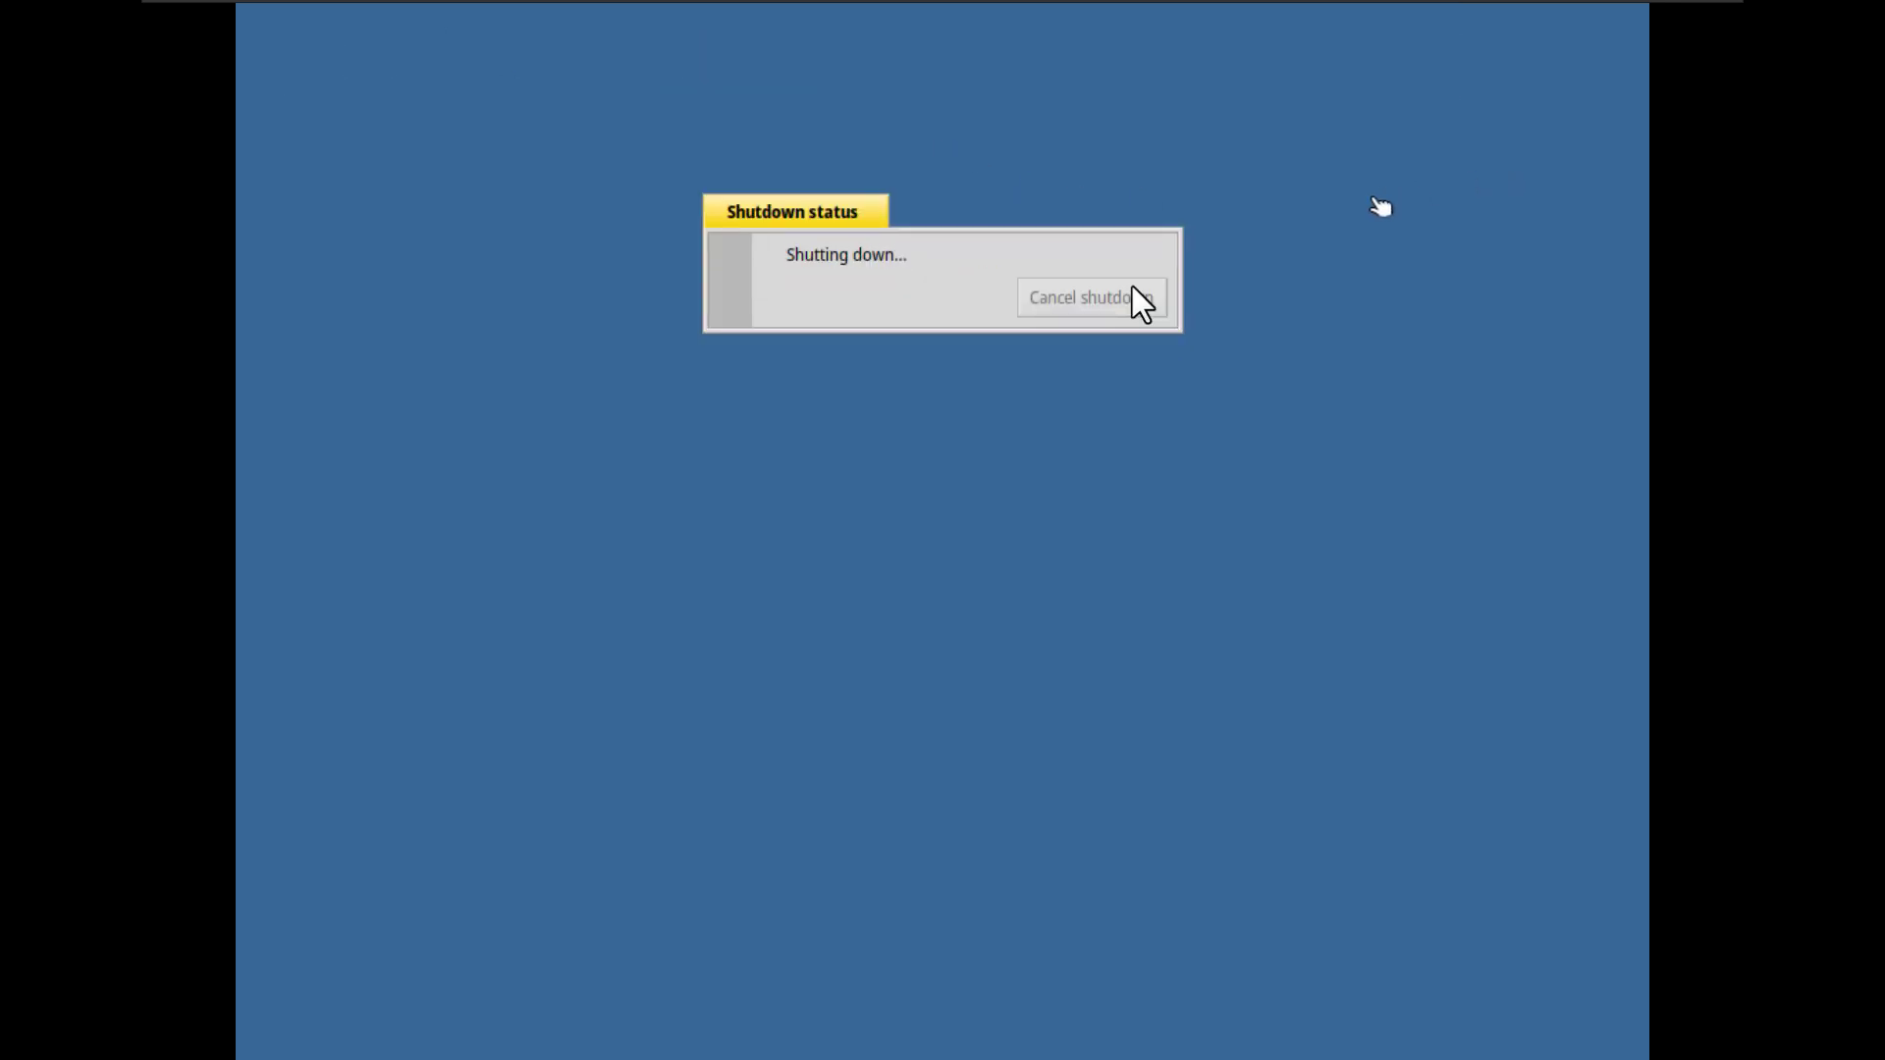